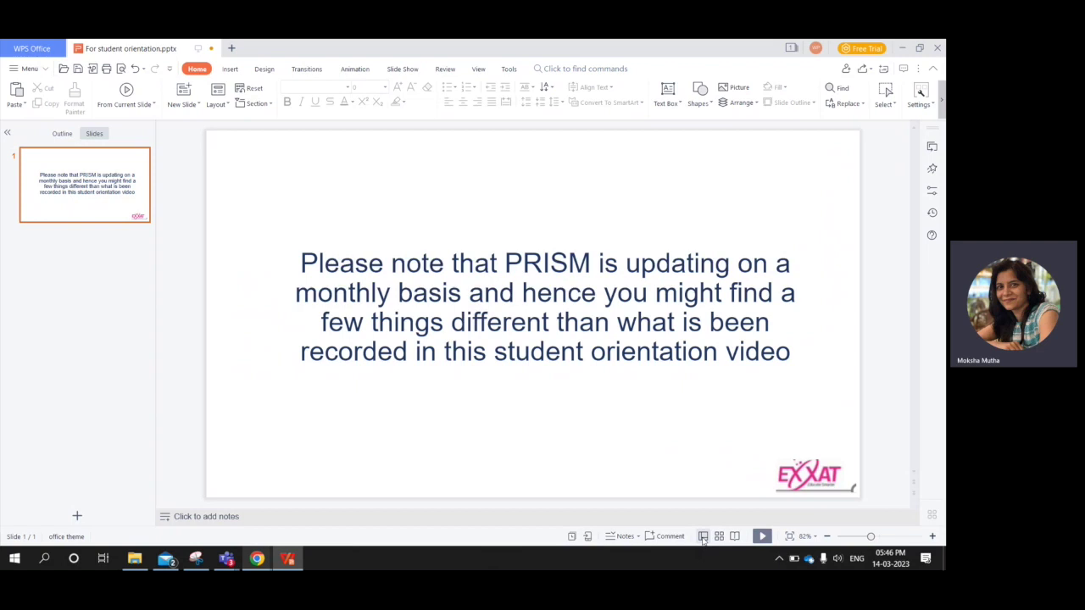
Switch to the Exxat login page in Chrome, enter the account password and log in
{"action": "mouse_move", "coordinate": [259, 561]}
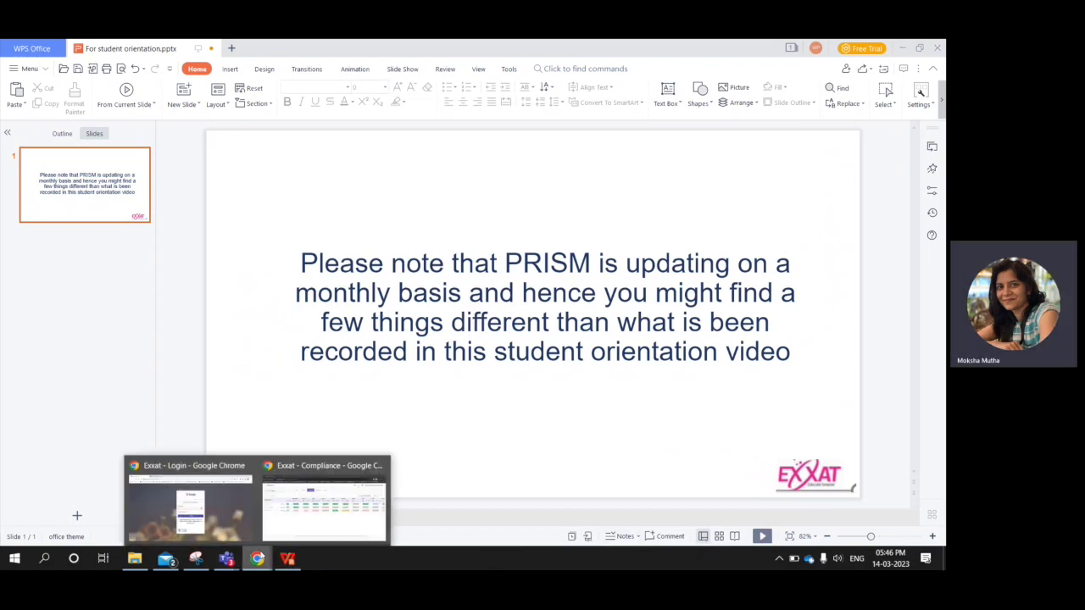
{"action": "left_click", "coordinate": [227, 512]}
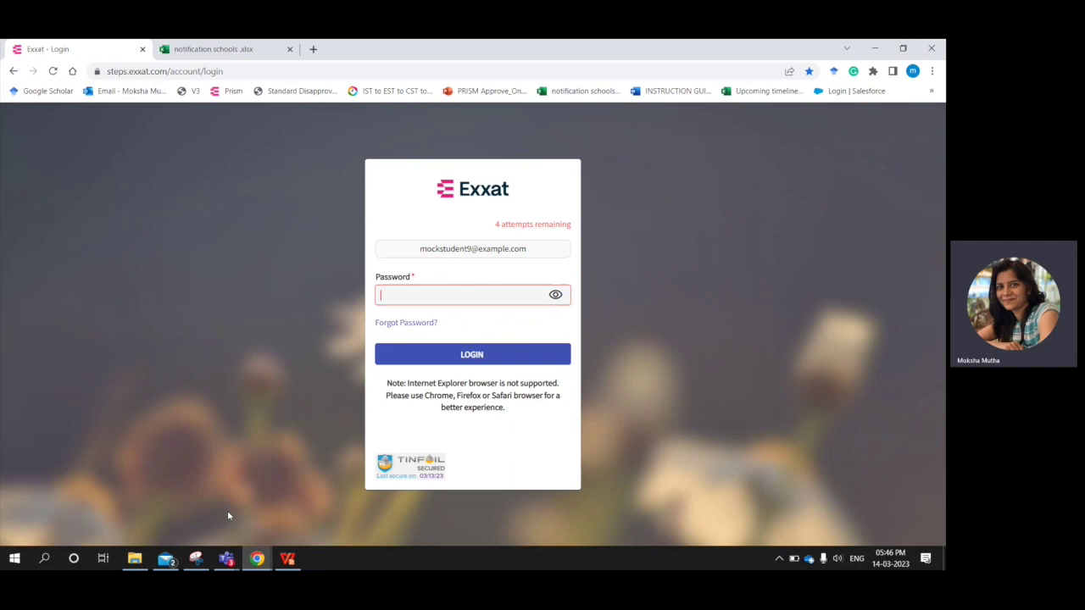
{"action": "left_click_drag", "start_coordinate": [106, 72], "coordinate": [167, 72]}
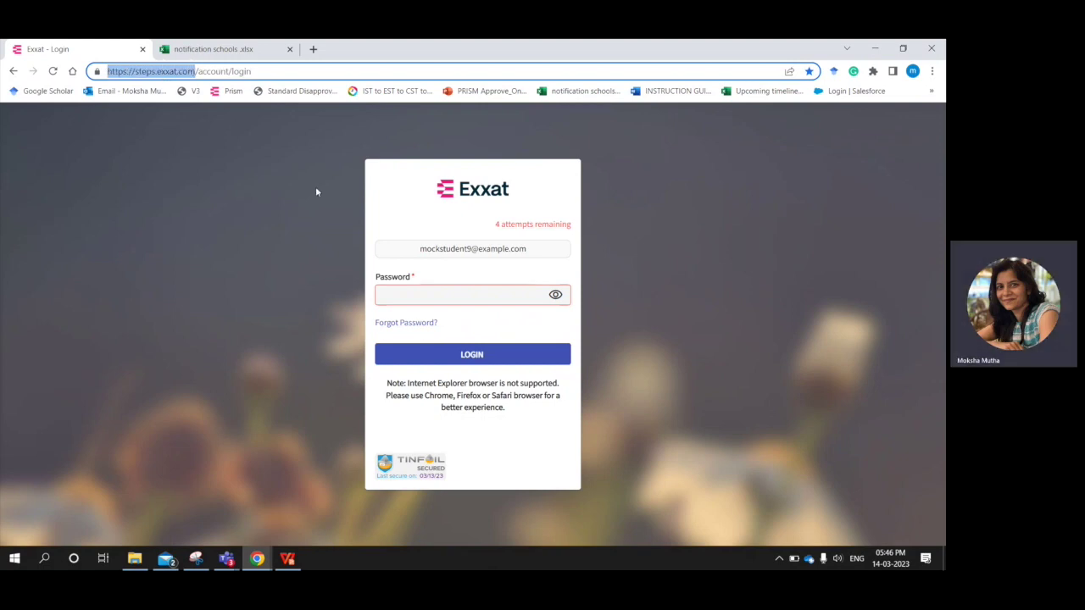
{"action": "left_click", "coordinate": [402, 296]}
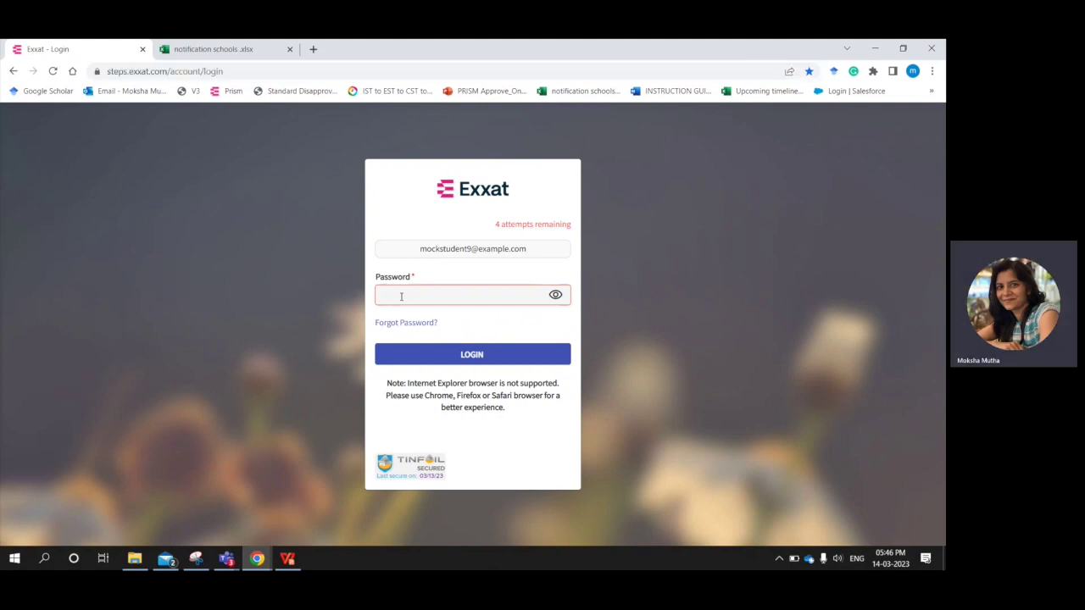
{"action": "key", "text": "ctrl+v"}
{"action": "left_click", "coordinate": [491, 356]}
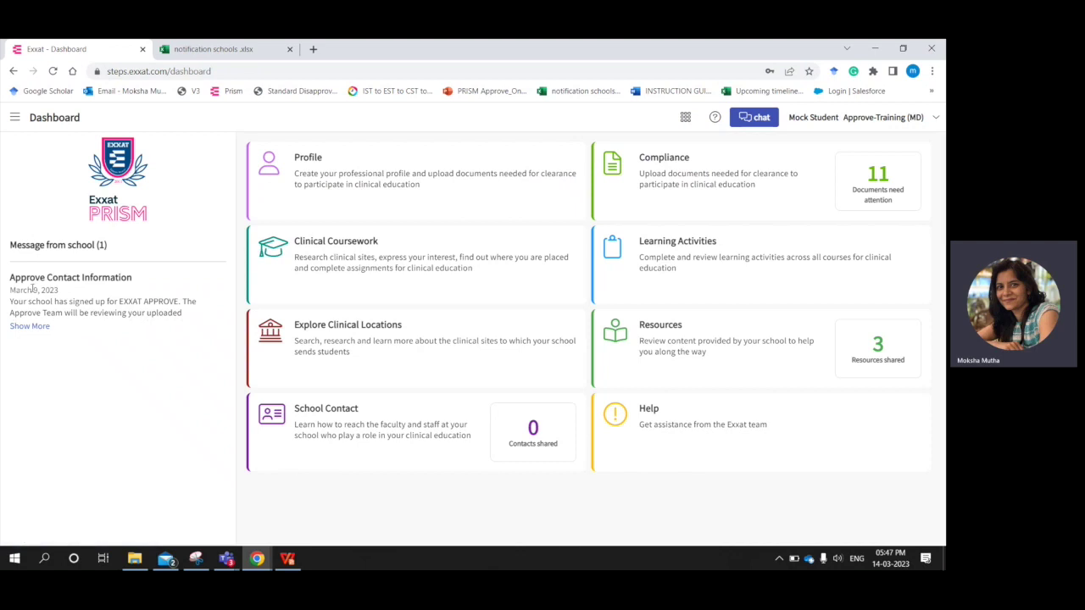
Read the full "Approve Contact Information" announcement from the school, including the support e-mail instructions, and close it
{"action": "left_click_drag", "start_coordinate": [10, 277], "coordinate": [134, 278]}
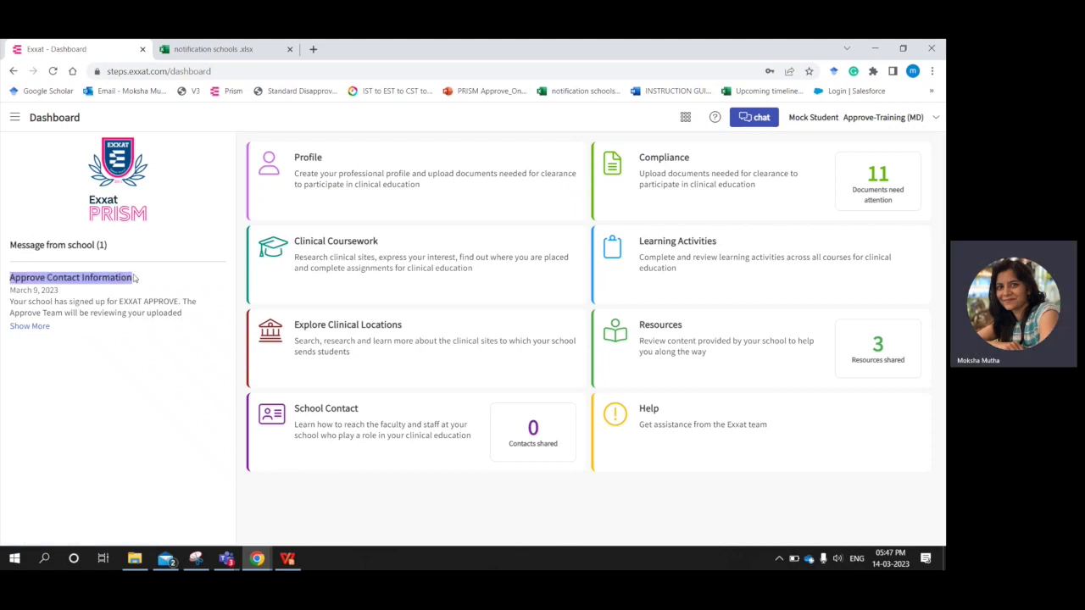
{"action": "left_click", "coordinate": [44, 328]}
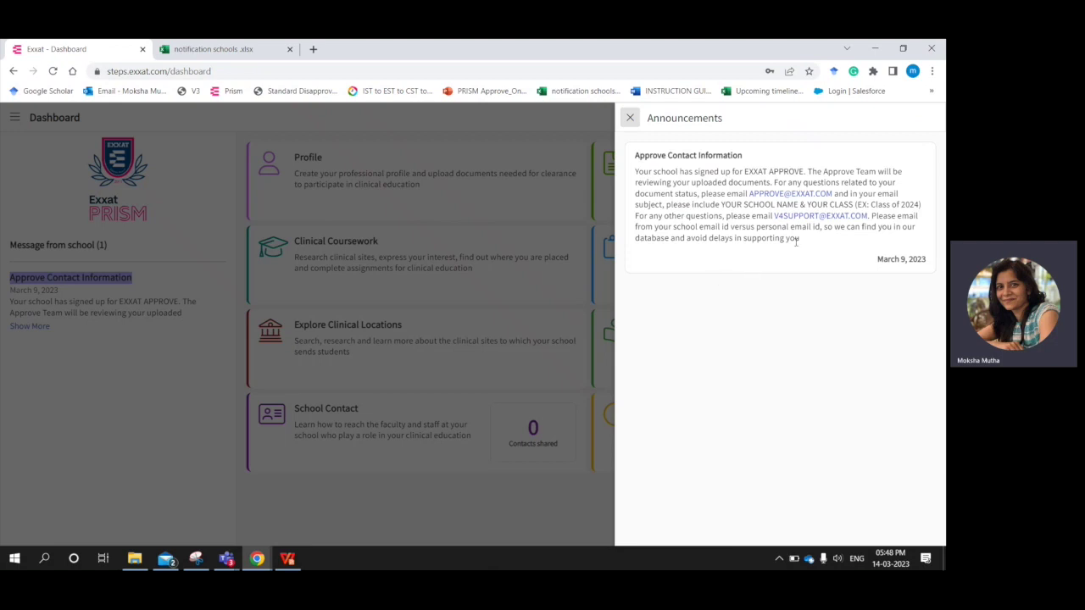
{"action": "left_click_drag", "start_coordinate": [774, 217], "coordinate": [797, 291]}
{"action": "left_click", "coordinate": [192, 411]}
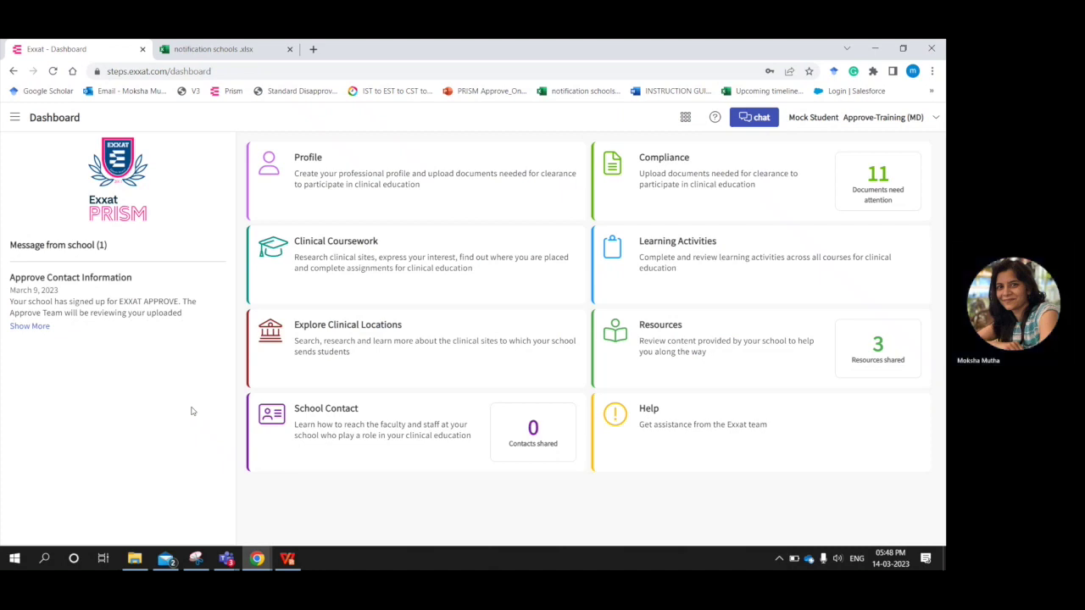
Open the student profile, view the profile image upload option, and review the demographic and other profile sections
{"action": "left_click", "coordinate": [328, 175]}
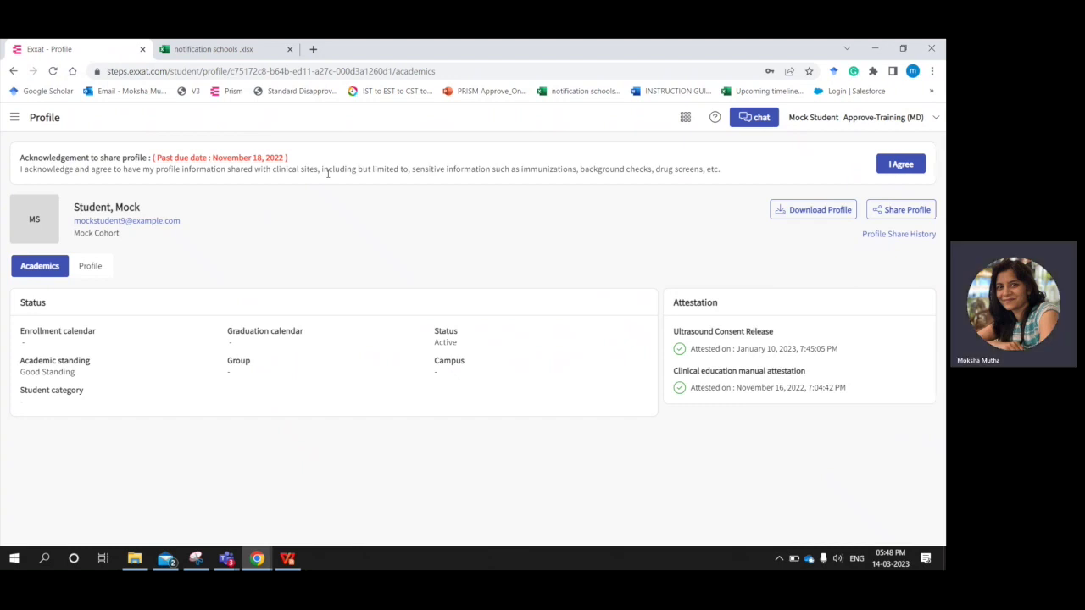
{"action": "left_click", "coordinate": [34, 221]}
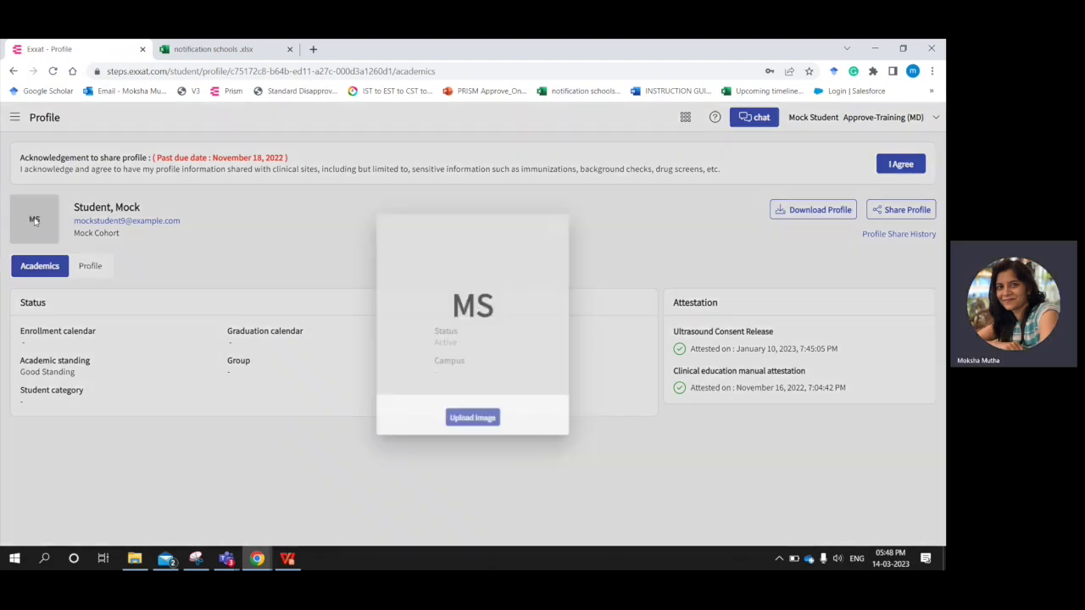
{"action": "left_click", "coordinate": [138, 249]}
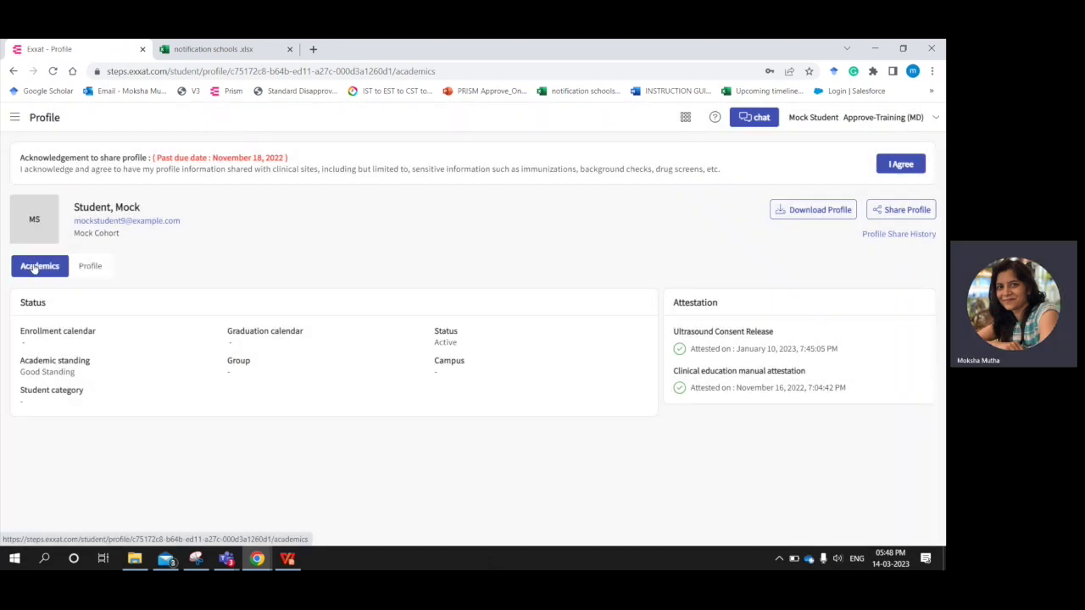
{"action": "left_click", "coordinate": [89, 267]}
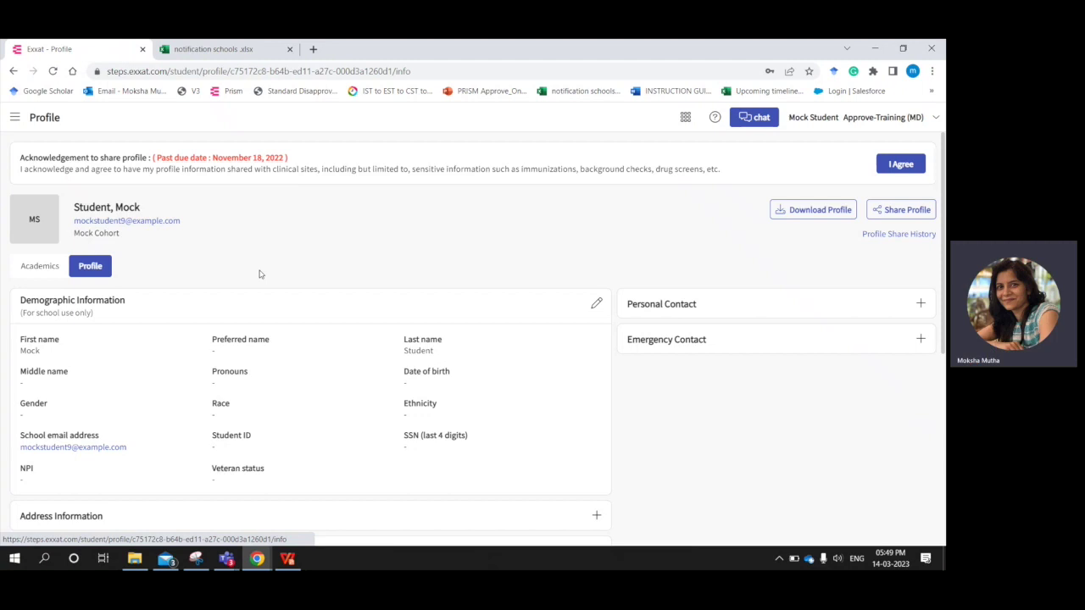
{"action": "scroll", "coordinate": [596, 307], "scroll_direction": "down", "scroll_amount": 2}
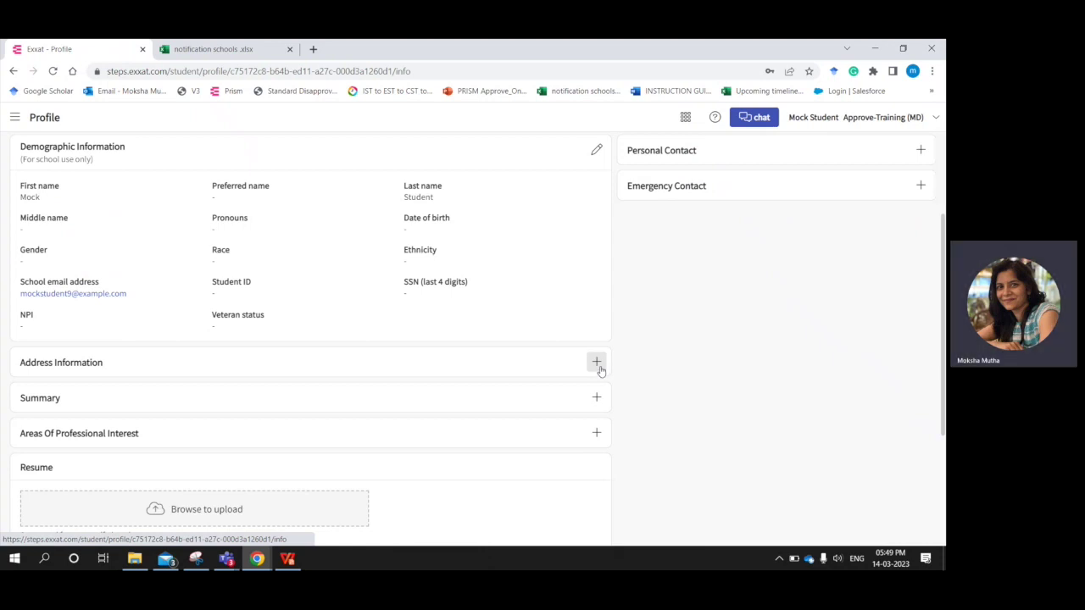
Fill in the current address form with a suggested address and a state, and close it without saving
{"action": "left_click", "coordinate": [597, 363]}
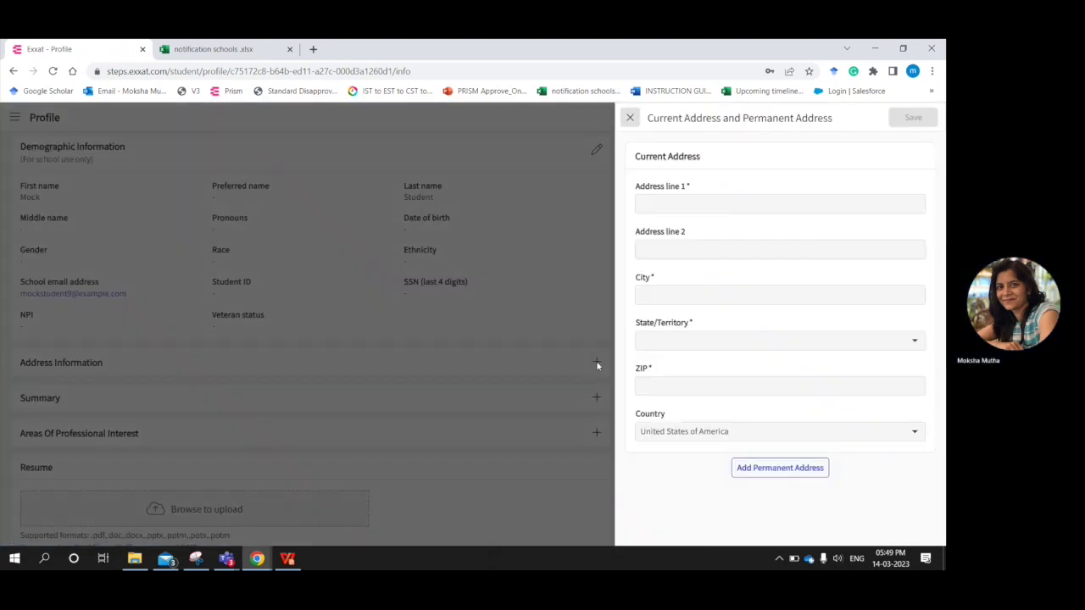
{"action": "left_click", "coordinate": [684, 203]}
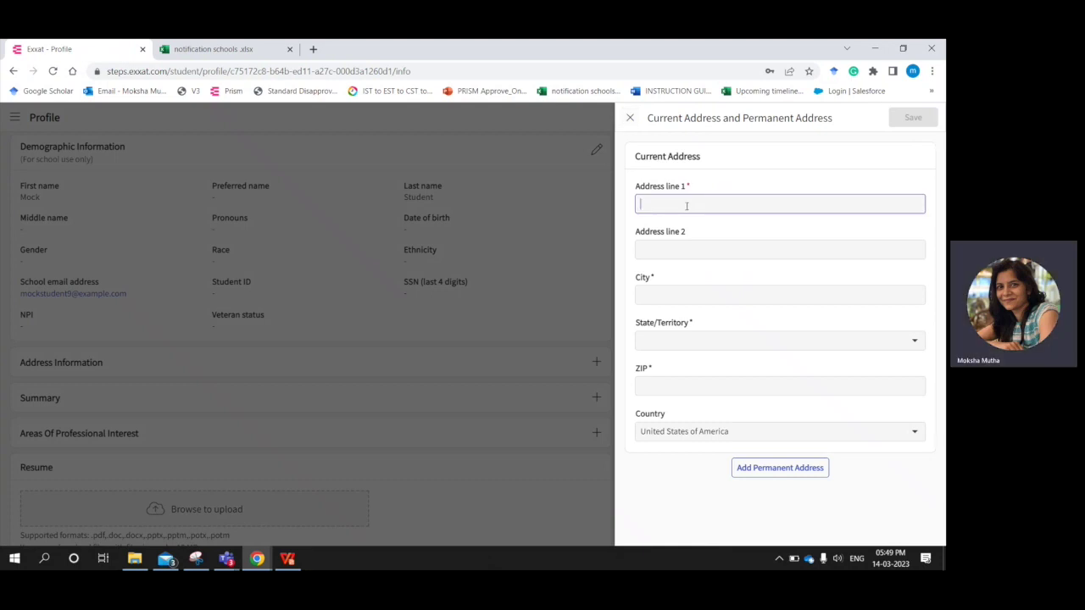
{"action": "left_click", "coordinate": [714, 232]}
{"action": "left_click", "coordinate": [682, 340]}
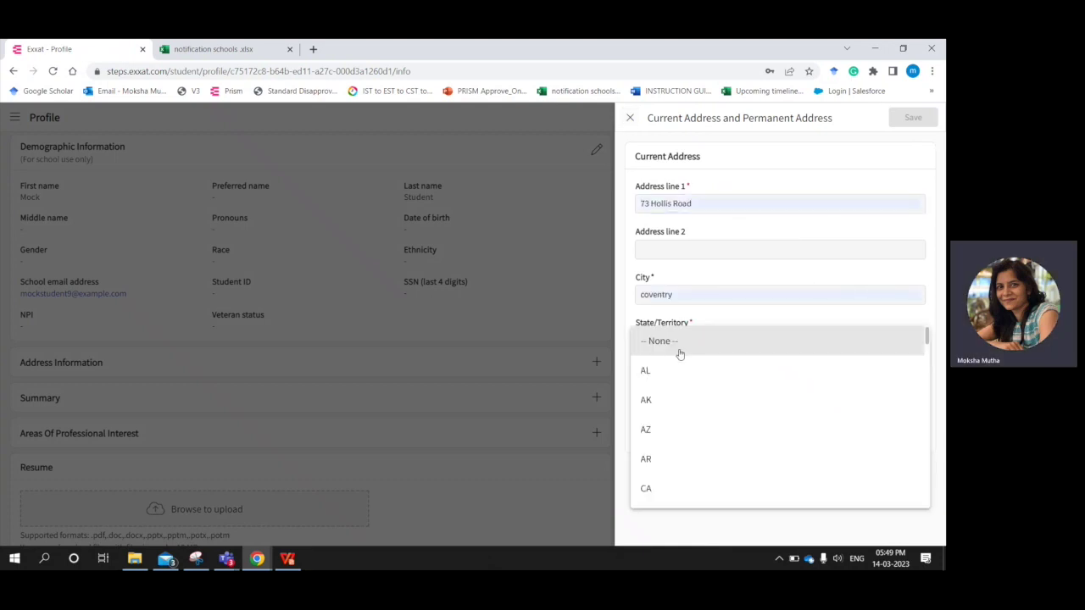
{"action": "left_click", "coordinate": [664, 379]}
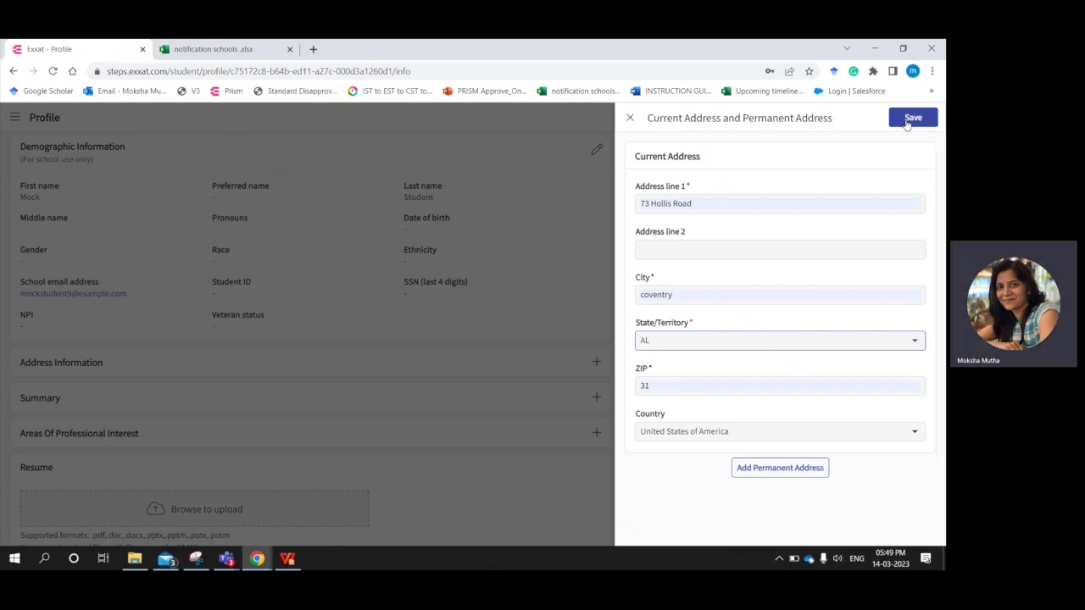
{"action": "left_click", "coordinate": [629, 118]}
{"action": "left_click", "coordinate": [592, 344]}
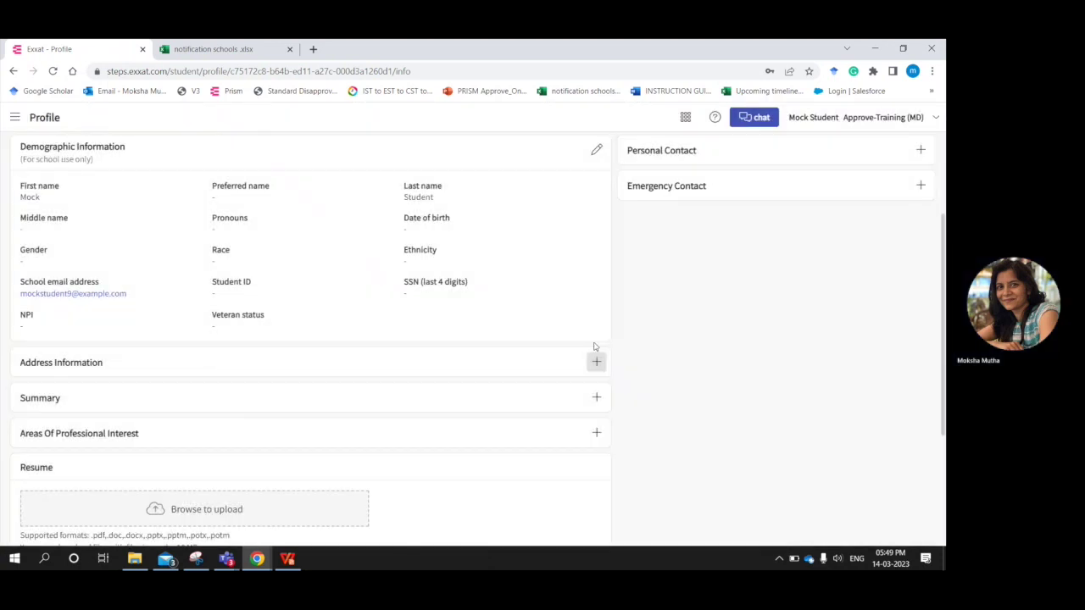
Return to the dashboard and open the Help page to read its note about the Help Center
{"action": "left_click", "coordinate": [16, 119]}
{"action": "left_click", "coordinate": [51, 203]}
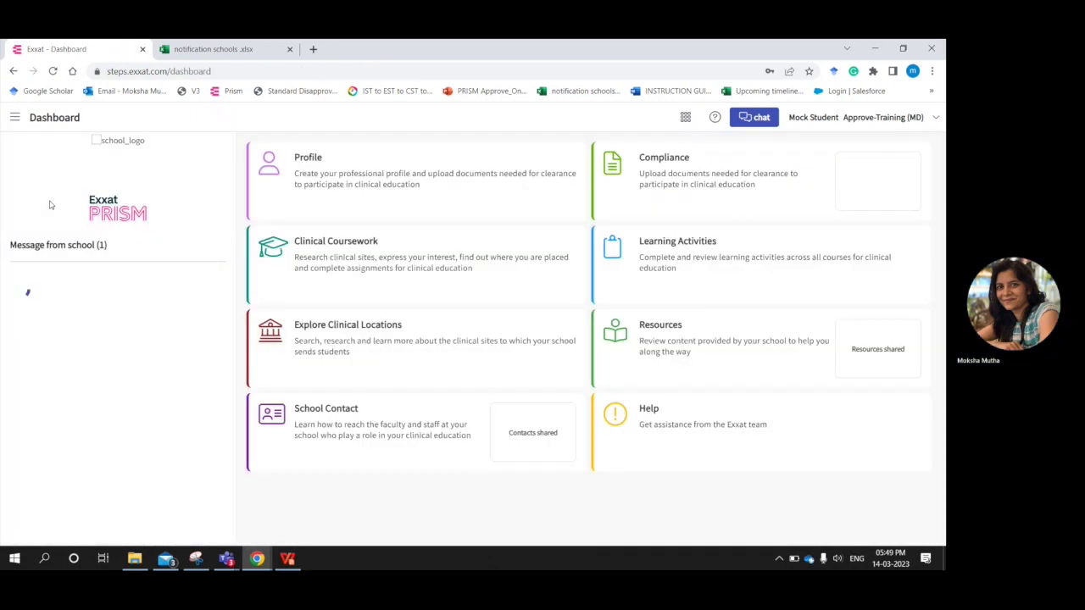
{"action": "left_click", "coordinate": [670, 421]}
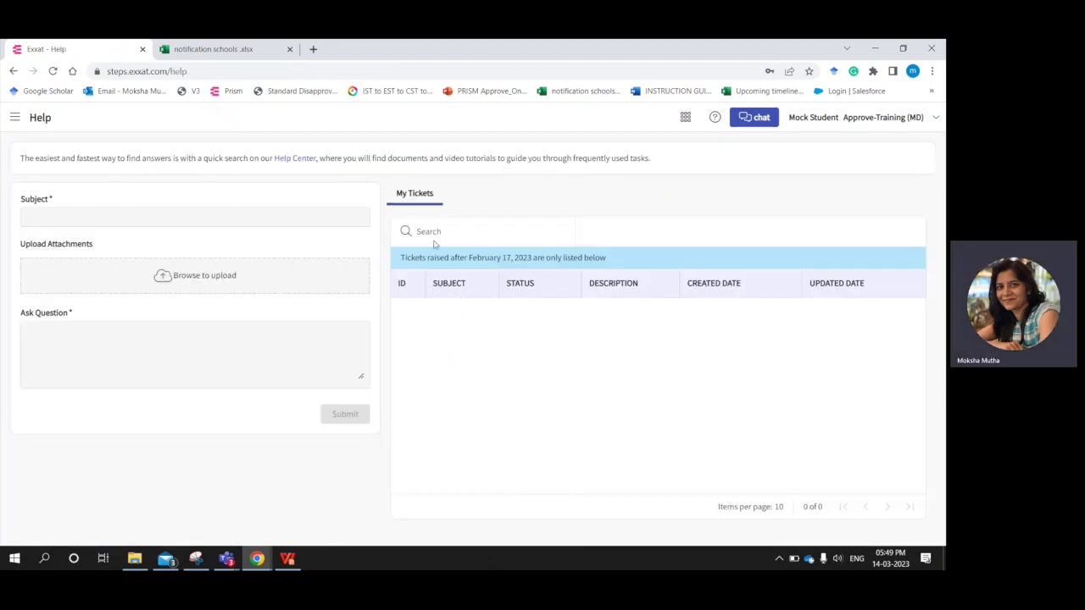
{"action": "left_click_drag", "start_coordinate": [24, 157], "coordinate": [654, 159]}
{"action": "left_click", "coordinate": [309, 176]}
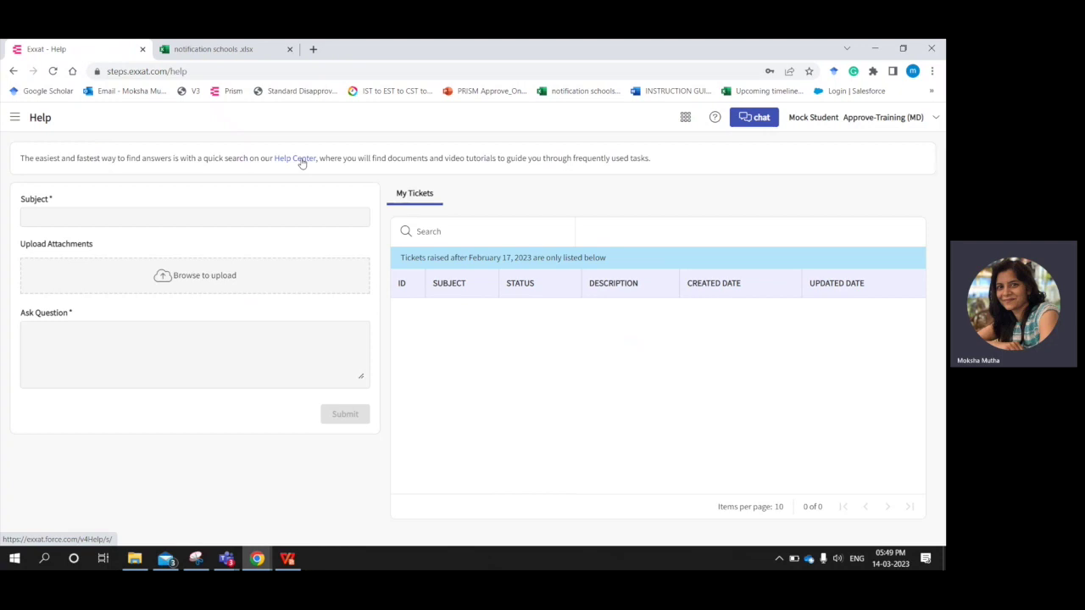
Open the Help Center and look through the articles under the Help For Students topic
{"action": "left_click", "coordinate": [301, 161]}
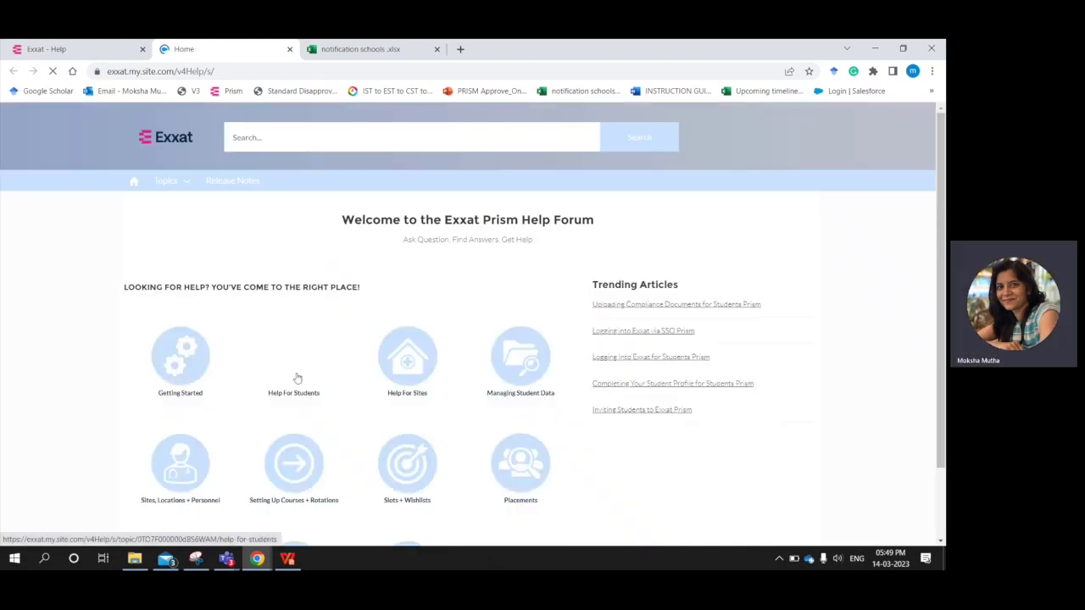
{"action": "left_click", "coordinate": [293, 371]}
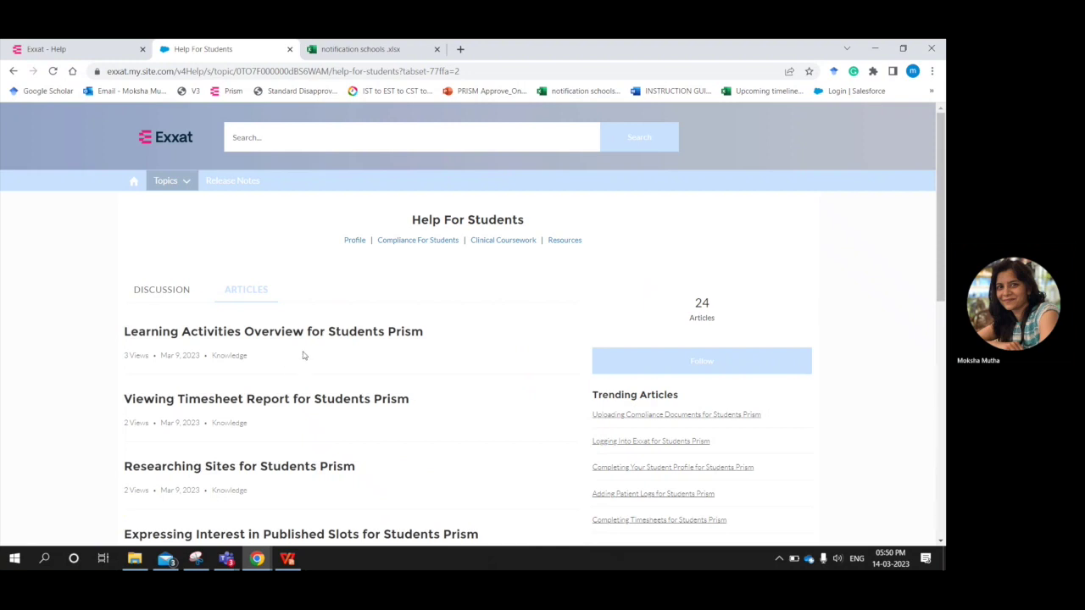
{"action": "scroll", "coordinate": [358, 320], "scroll_direction": "down", "scroll_amount": 5}
{"action": "scroll", "coordinate": [358, 319], "scroll_direction": "down", "scroll_amount": 2}
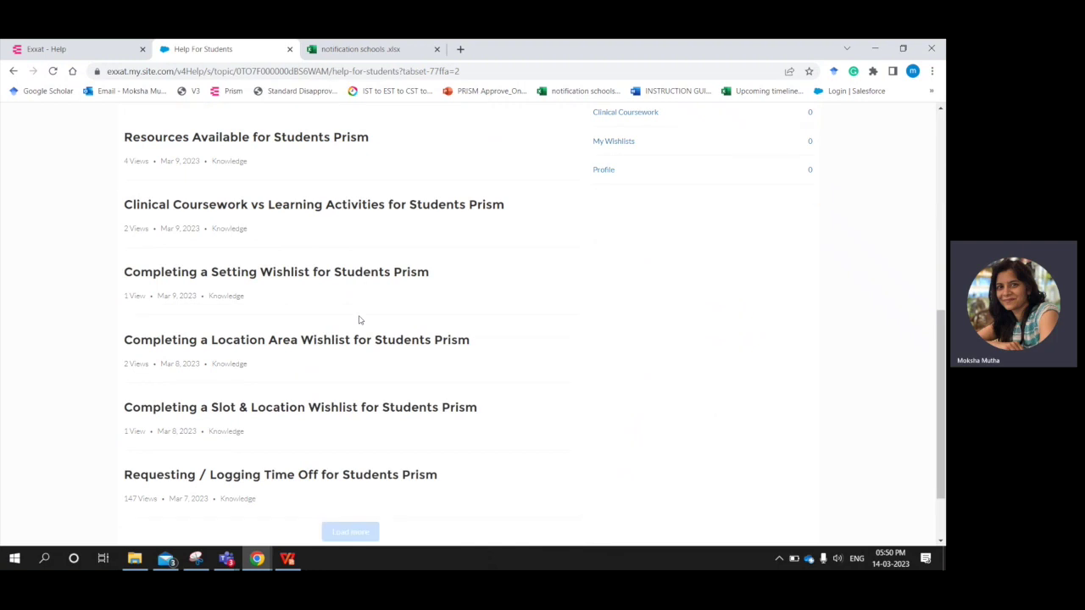
{"action": "scroll", "coordinate": [358, 317], "scroll_direction": "up", "scroll_amount": 2}
{"action": "scroll", "coordinate": [358, 319], "scroll_direction": "up", "scroll_amount": 5}
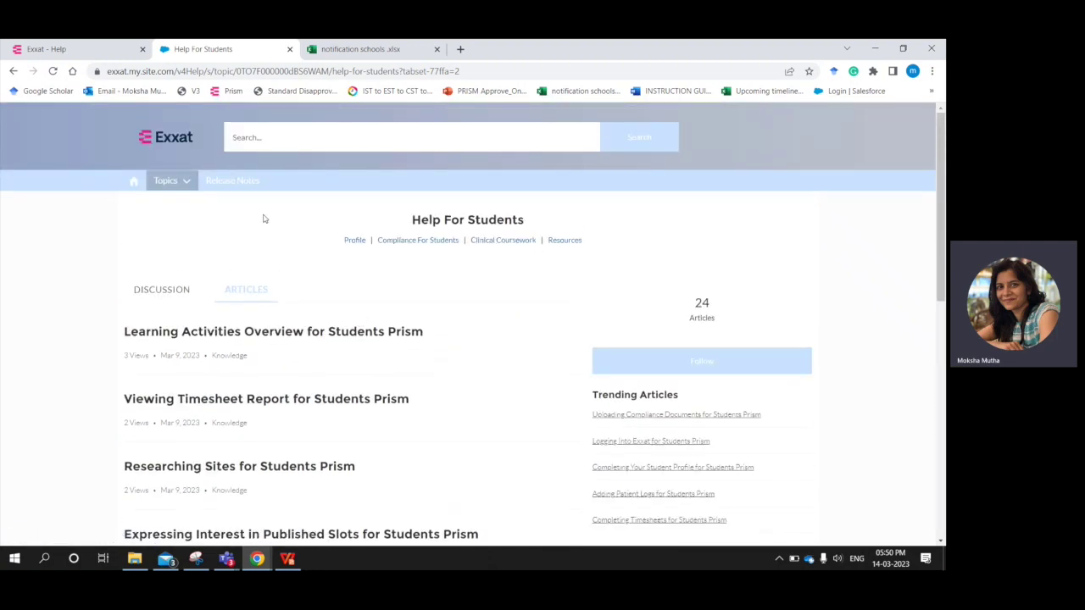
Search the Help Center for "share profile"
{"action": "left_click", "coordinate": [289, 139]}
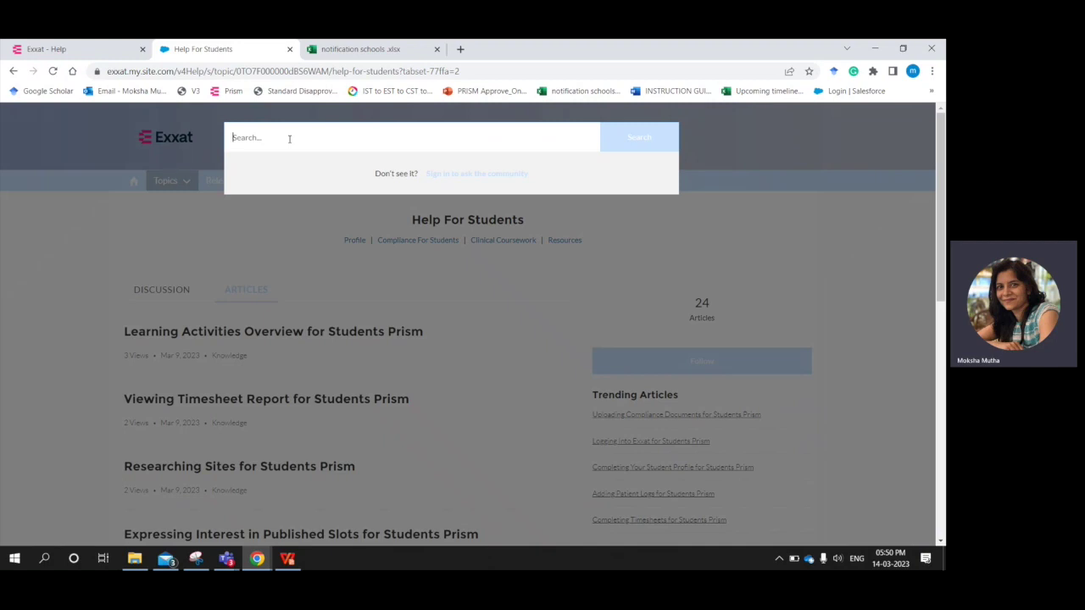
{"action": "type", "text": "sha"}
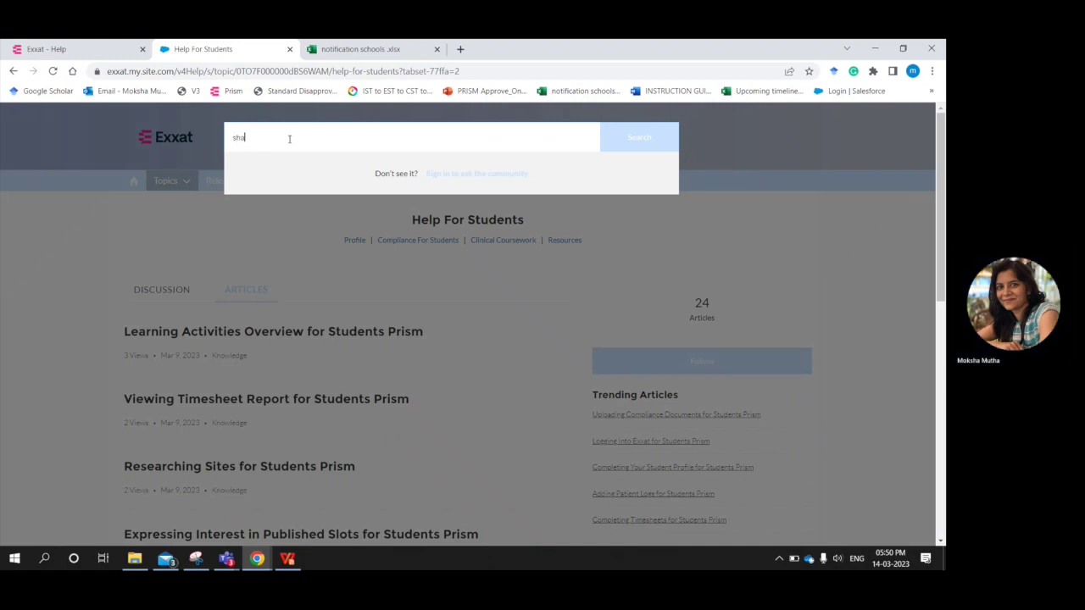
{"action": "type", "text": "re profile"}
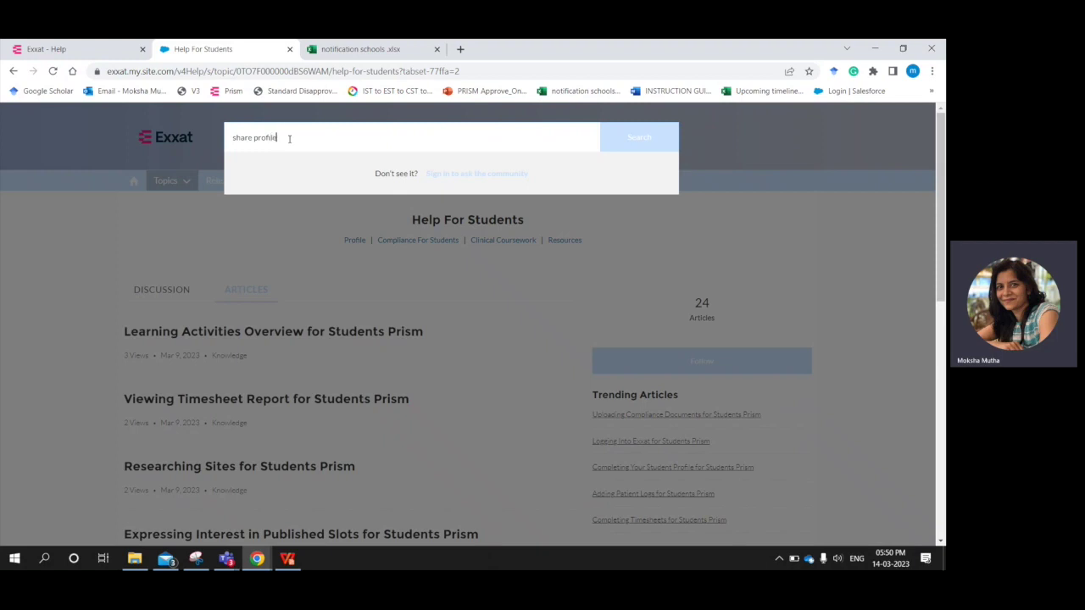
{"action": "left_click", "coordinate": [617, 146]}
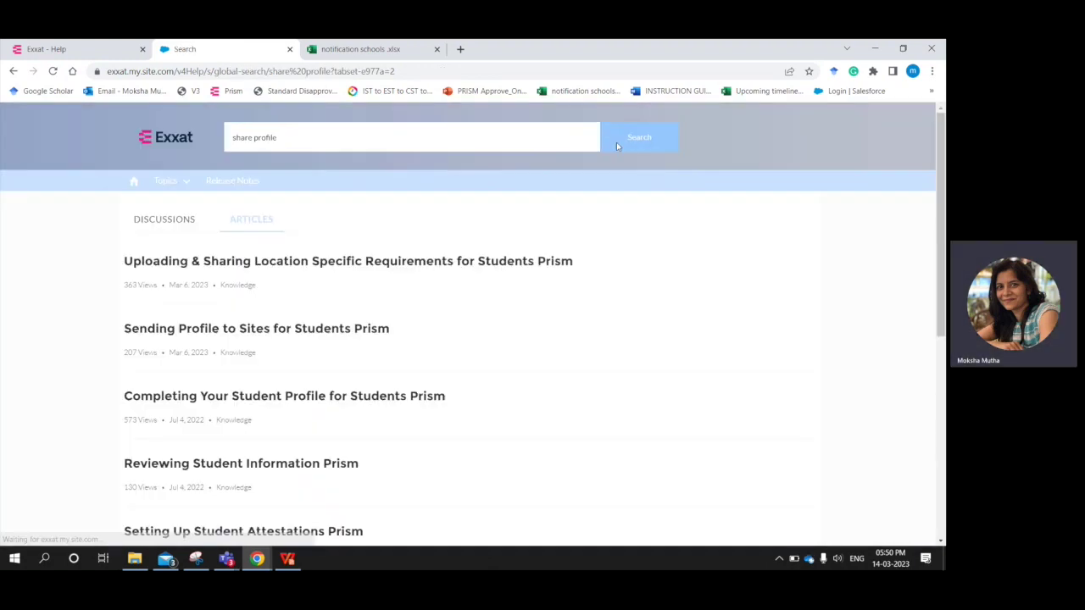
Open the article "Uploading & Sharing Location Specific Requirements for Students Prism" and look through its steps
{"action": "left_click", "coordinate": [142, 268]}
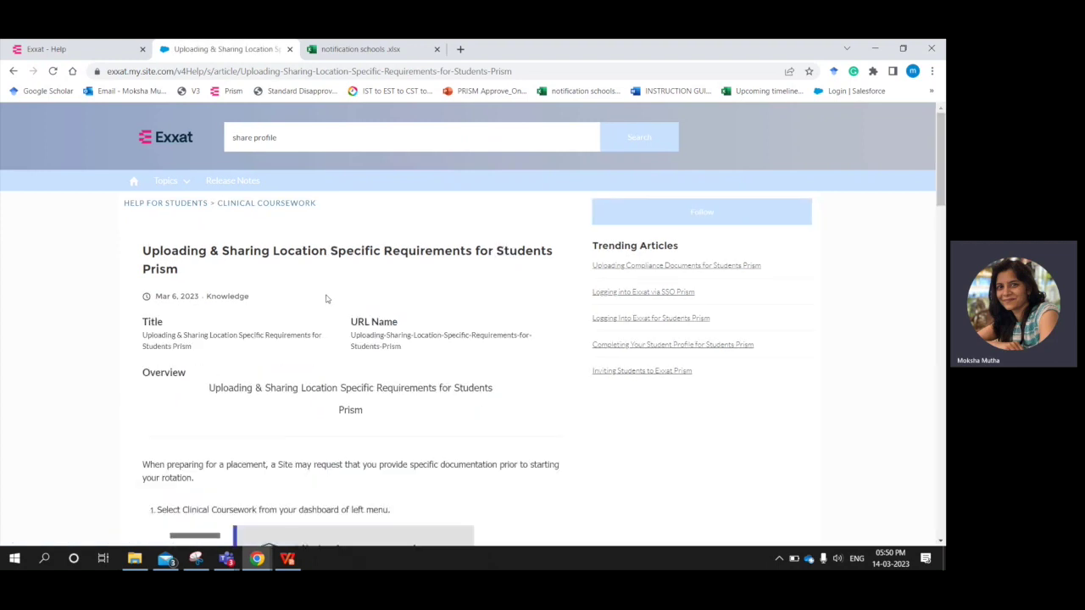
{"action": "scroll", "coordinate": [327, 298], "scroll_direction": "down", "scroll_amount": 3}
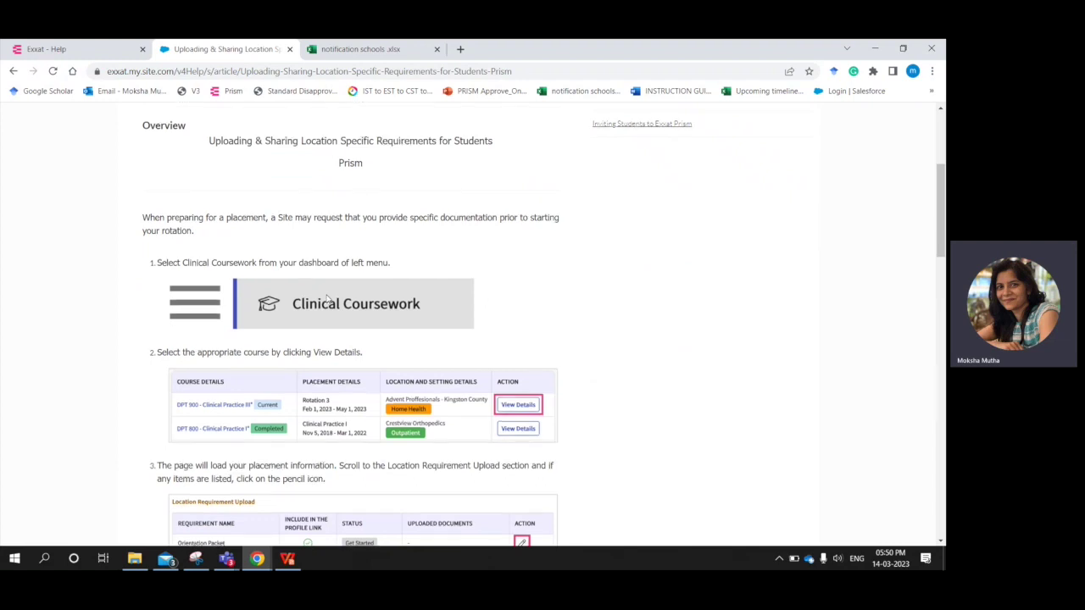
{"action": "scroll", "coordinate": [327, 298], "scroll_direction": "down", "scroll_amount": 3}
{"action": "scroll", "coordinate": [327, 298], "scroll_direction": "down", "scroll_amount": 4}
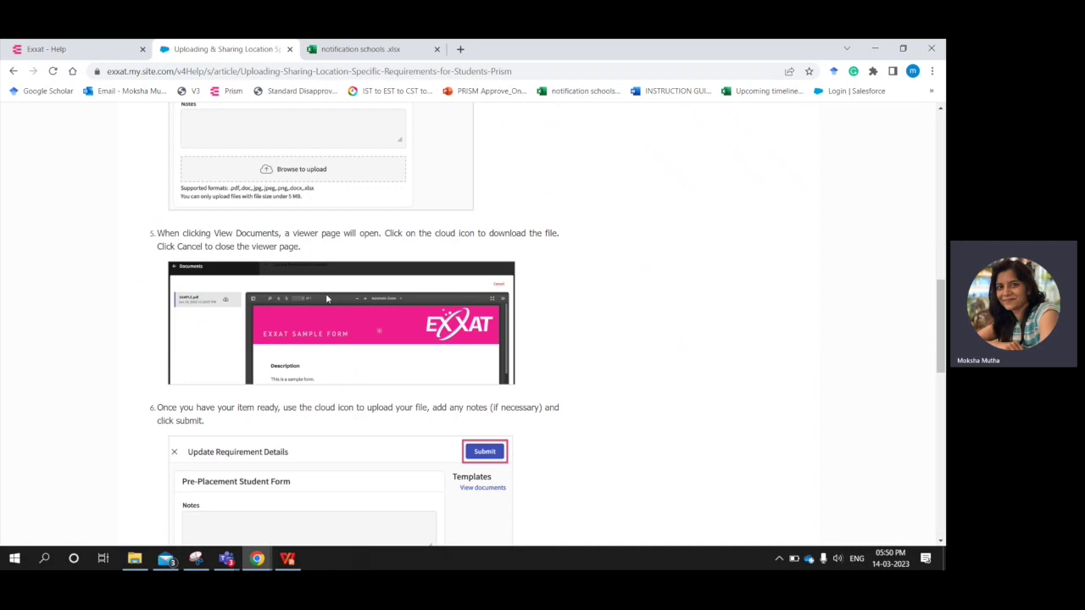
{"action": "scroll", "coordinate": [326, 293], "scroll_direction": "up", "scroll_amount": 10}
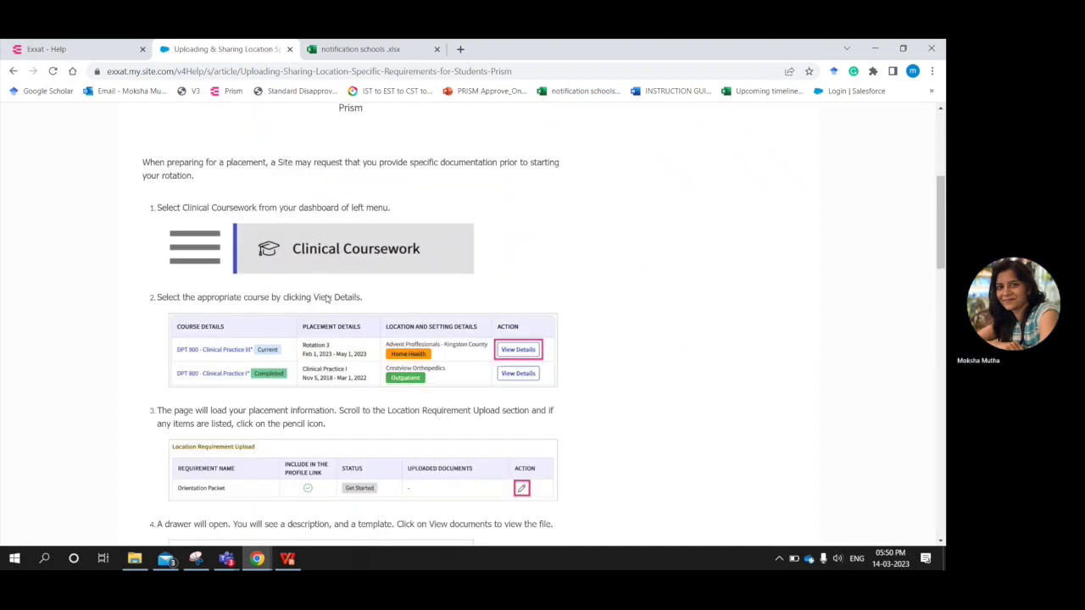
Return to the Help page and look over the ticket form's Subject, Upload Attachments and Ask Question fields and the My Tickets list
{"action": "left_click", "coordinate": [97, 54]}
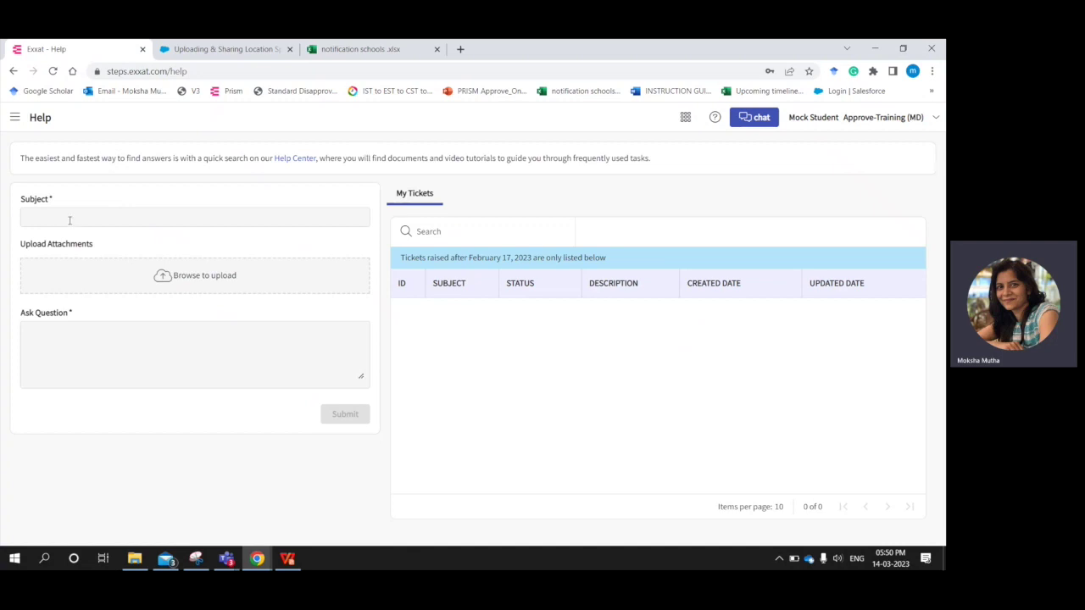
{"action": "left_click", "coordinate": [96, 219]}
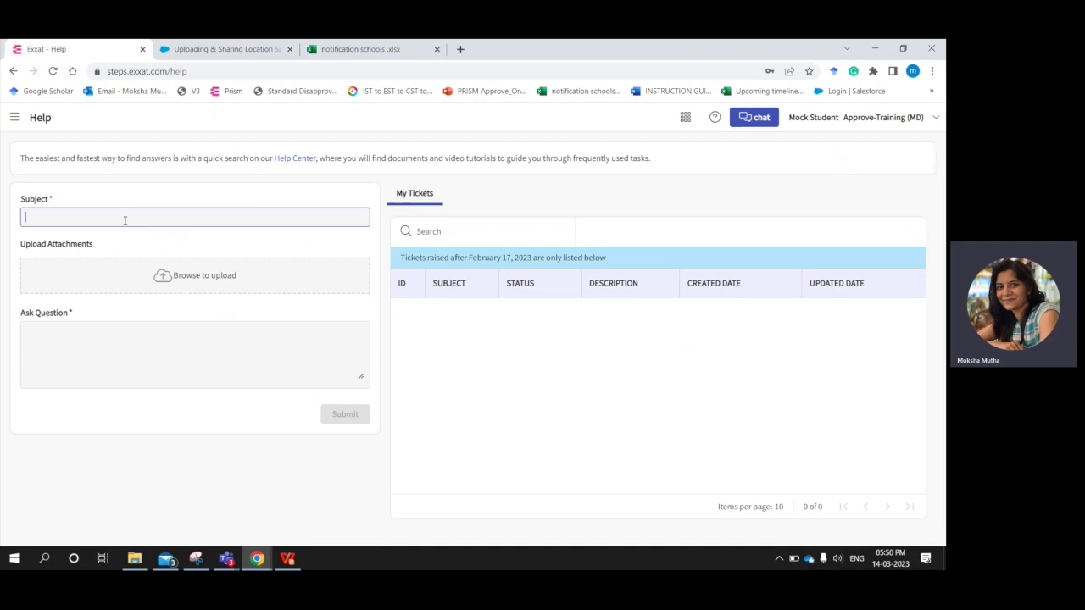
{"action": "left_click", "coordinate": [40, 335]}
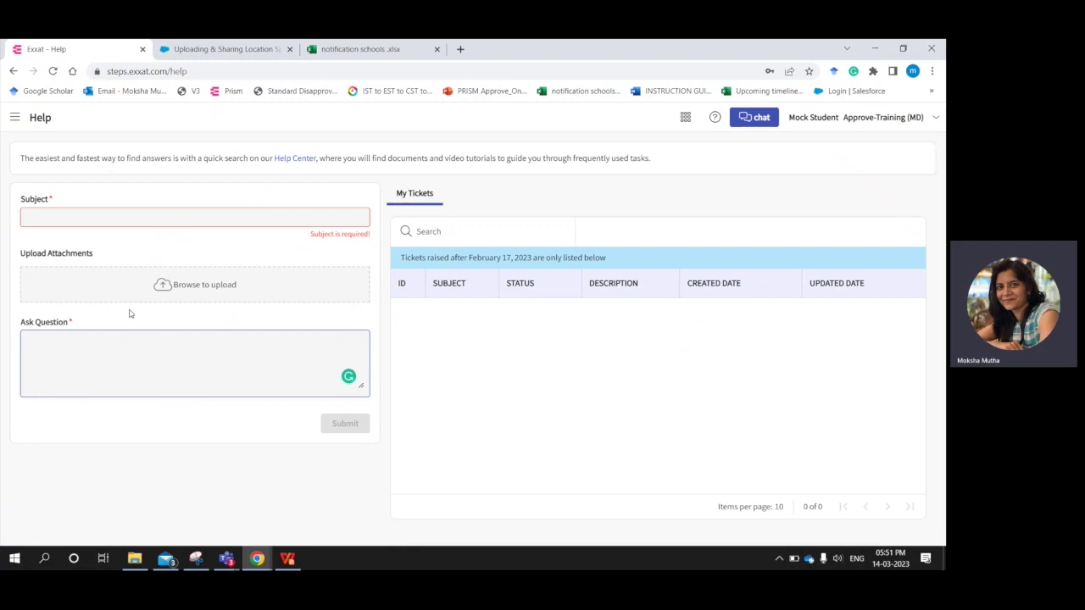
{"action": "left_click", "coordinate": [165, 286]}
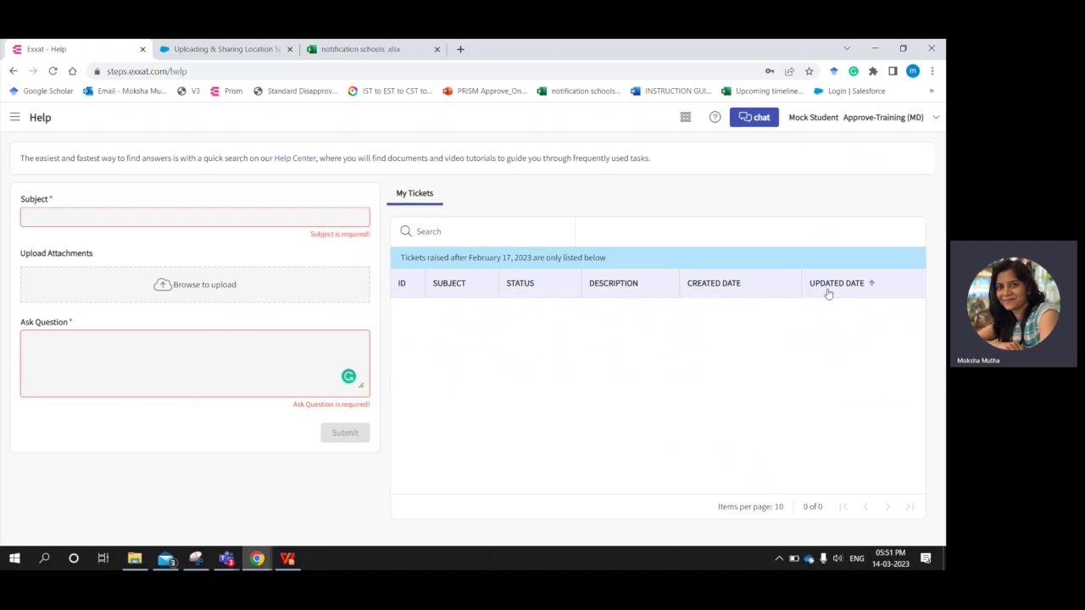
Return to the dashboard and open Resources to see the instruction guides shared by the school
{"action": "left_click", "coordinate": [17, 120]}
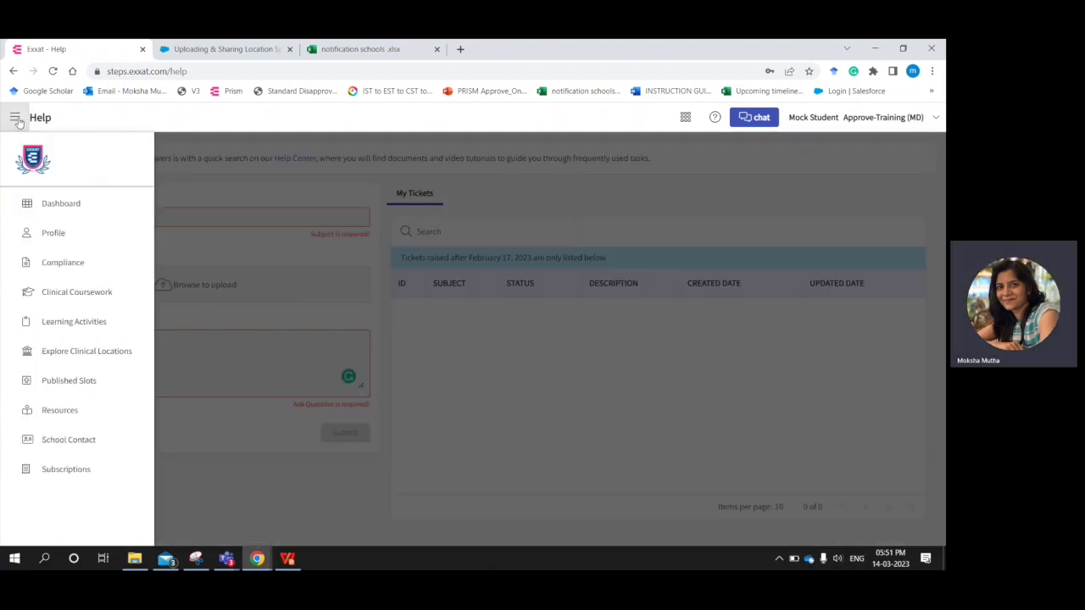
{"action": "left_click", "coordinate": [49, 203]}
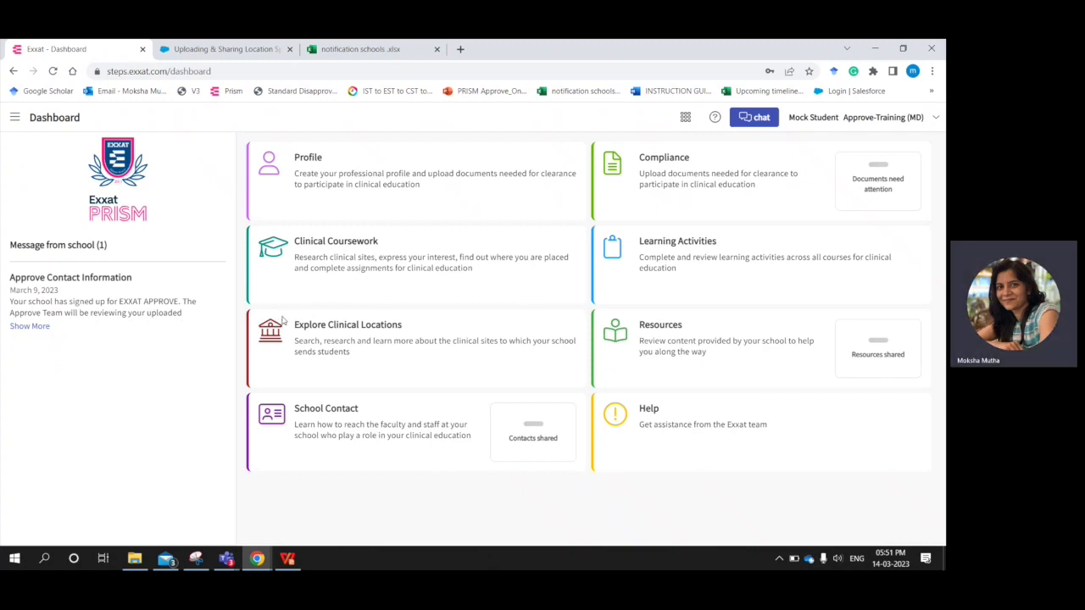
{"action": "left_click", "coordinate": [664, 331]}
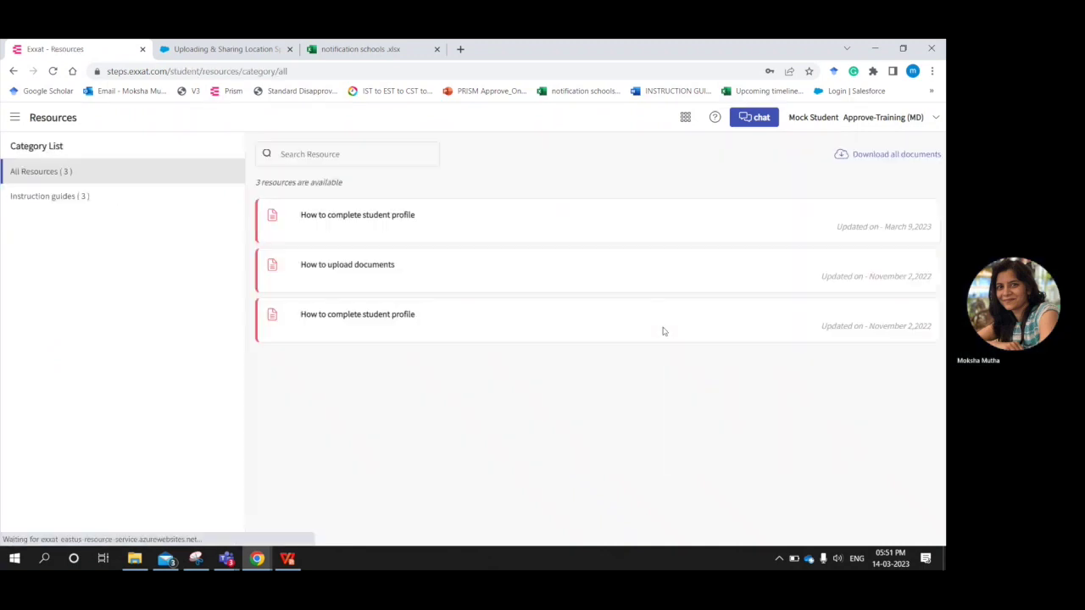
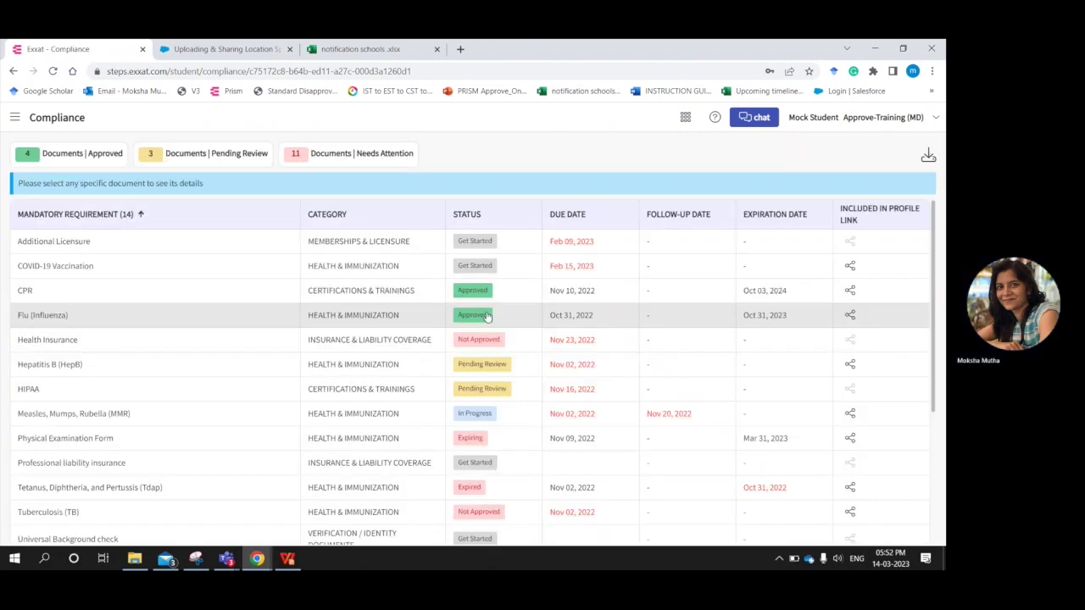
Look through the mandatory, optional and school-uploaded requirements on the Compliance page, including their statuses and dates
{"action": "scroll", "coordinate": [545, 322], "scroll_direction": "down", "scroll_amount": 1}
{"action": "scroll", "coordinate": [554, 319], "scroll_direction": "up", "scroll_amount": 1}
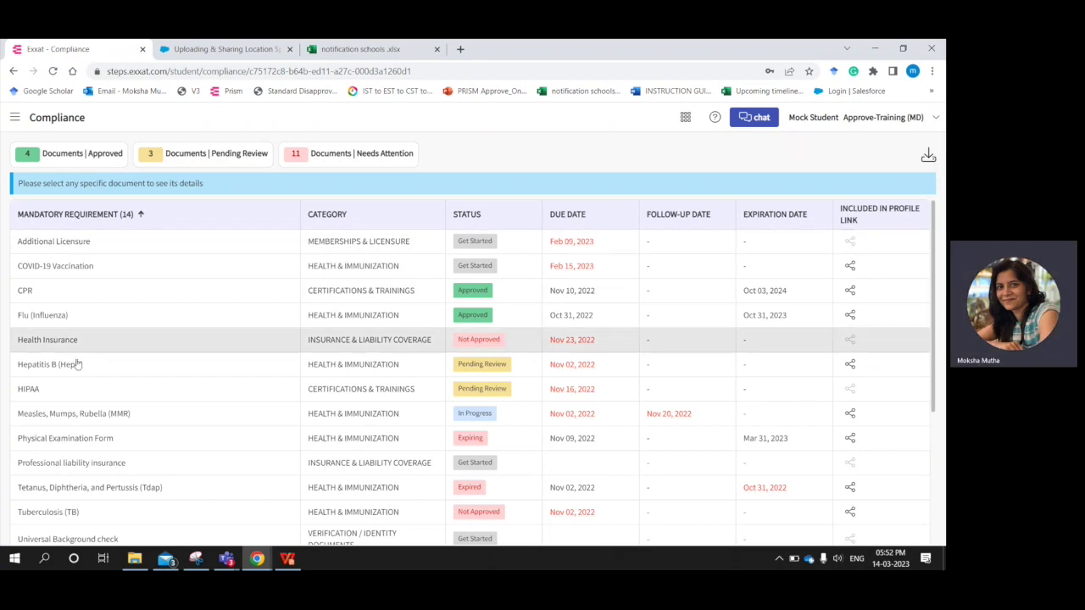
{"action": "scroll", "coordinate": [116, 364], "scroll_direction": "down", "scroll_amount": 3}
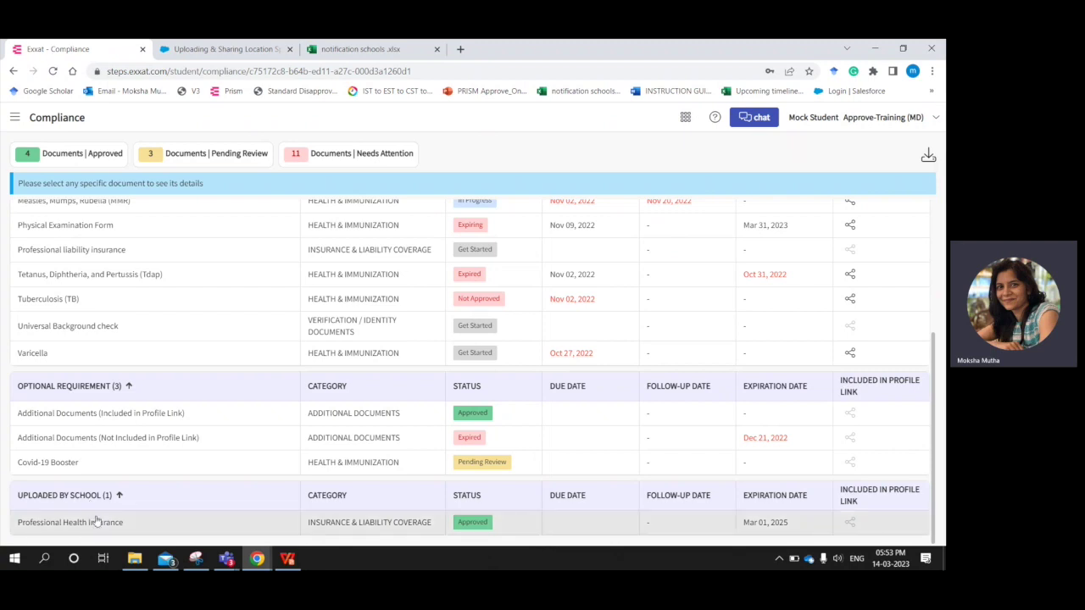
{"action": "scroll", "coordinate": [156, 481], "scroll_direction": "up", "scroll_amount": 3}
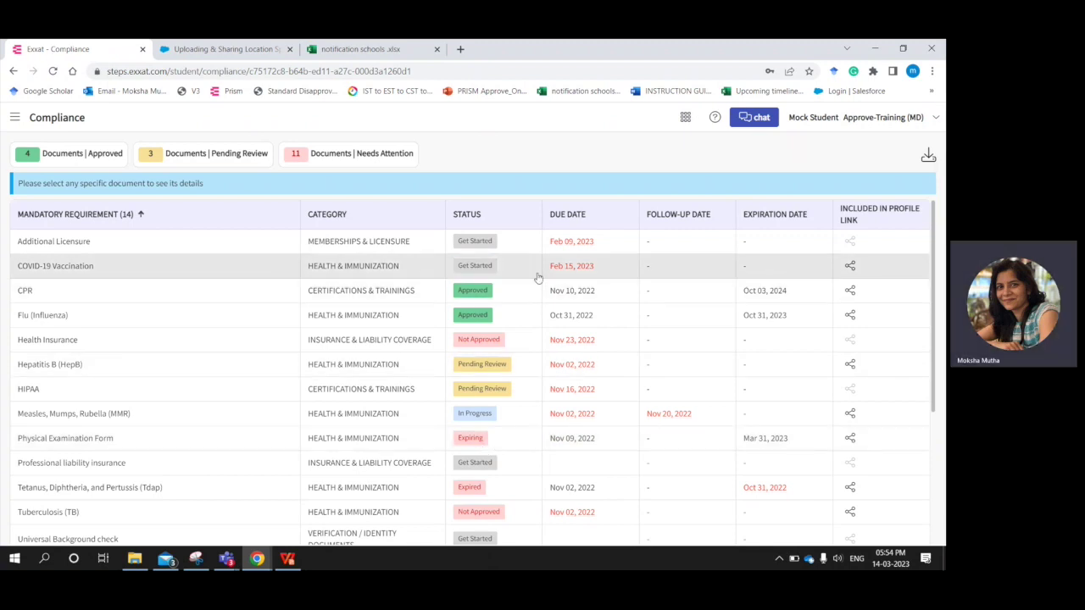
Open the Varicella requirement and read its student guidelines alongside the Vaccination form, then close the form
{"action": "scroll", "coordinate": [537, 278], "scroll_direction": "down", "scroll_amount": 3}
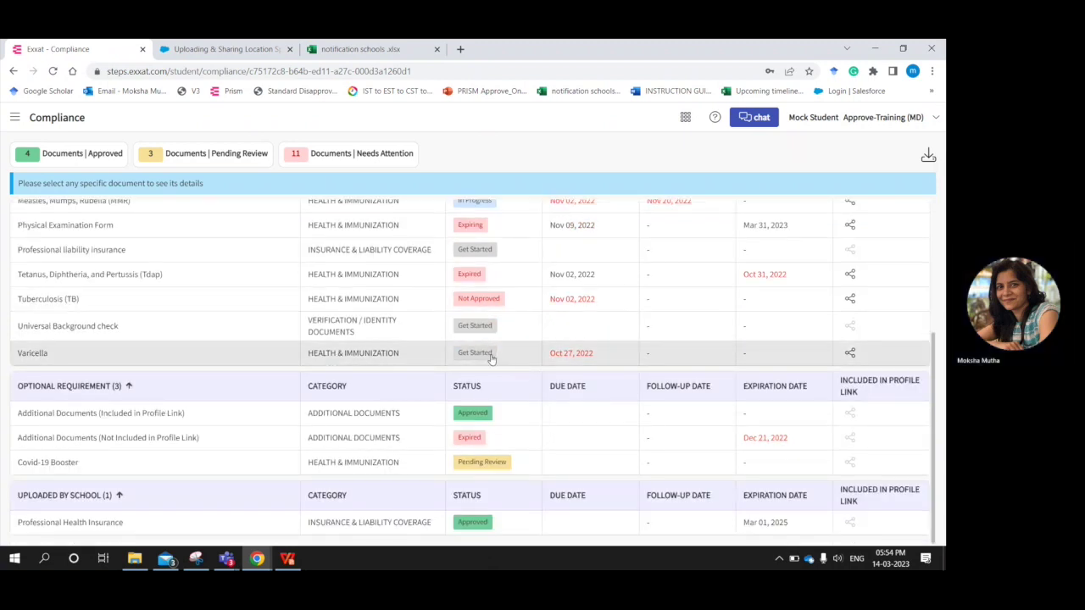
{"action": "left_click", "coordinate": [491, 359]}
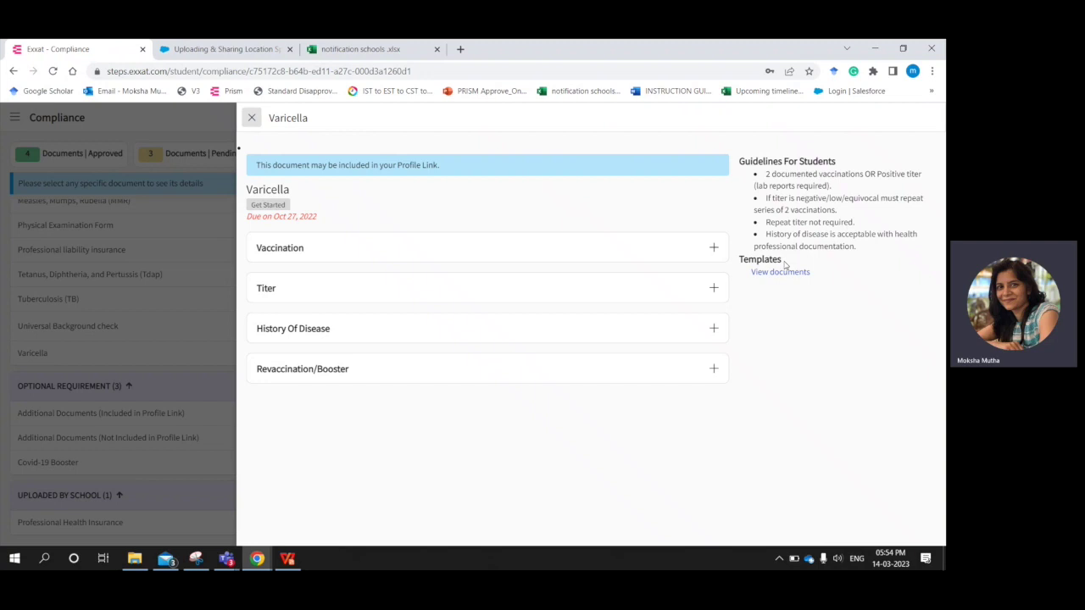
{"action": "left_click", "coordinate": [715, 249]}
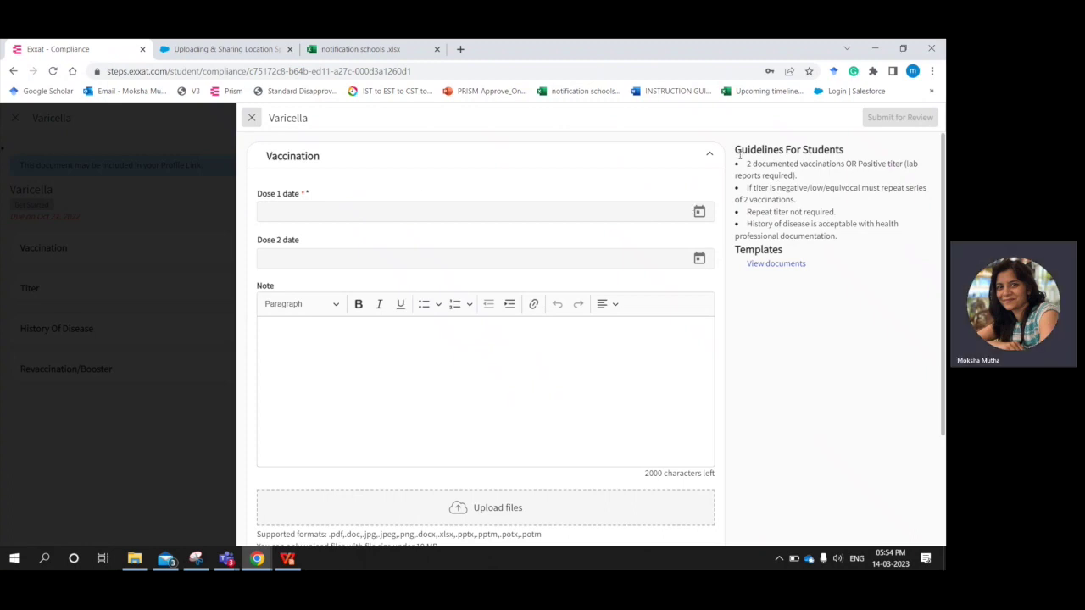
{"action": "left_click_drag", "start_coordinate": [735, 149], "coordinate": [832, 264]}
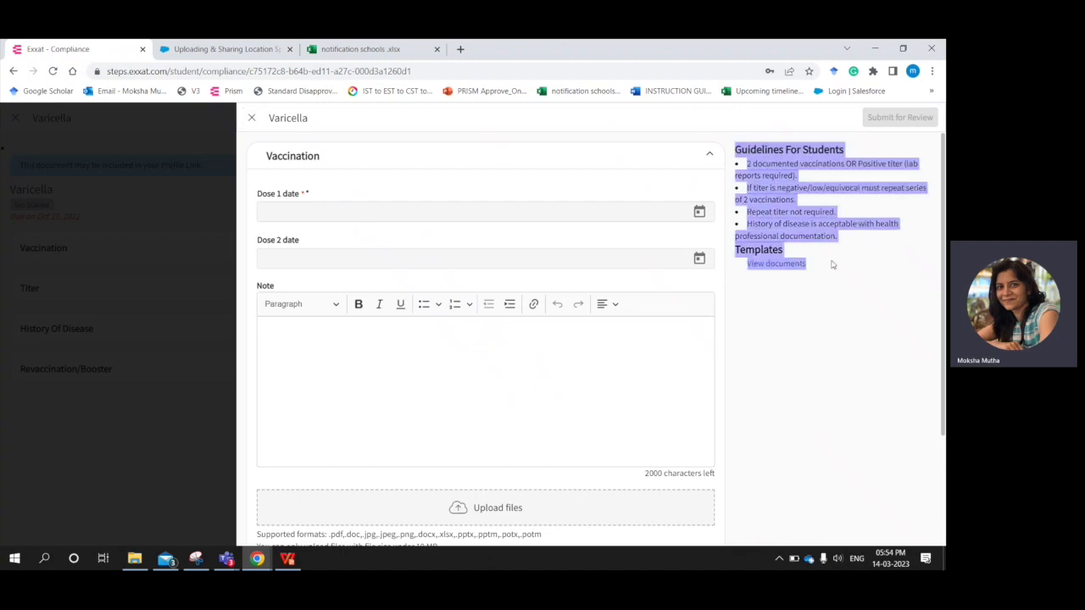
{"action": "left_click", "coordinate": [817, 292]}
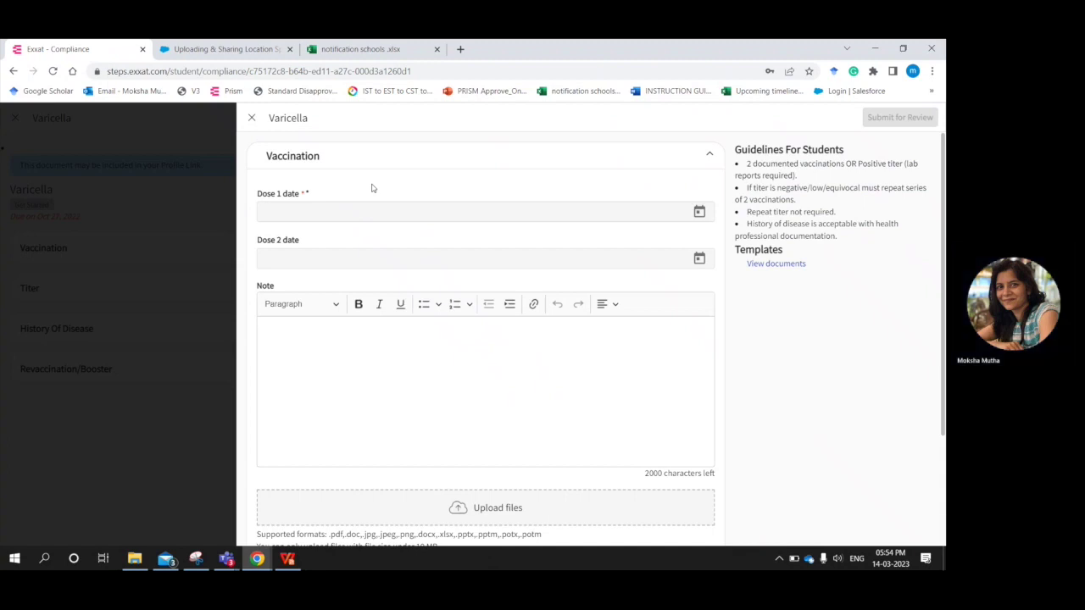
{"action": "left_click_drag", "start_coordinate": [749, 167], "coordinate": [900, 174]}
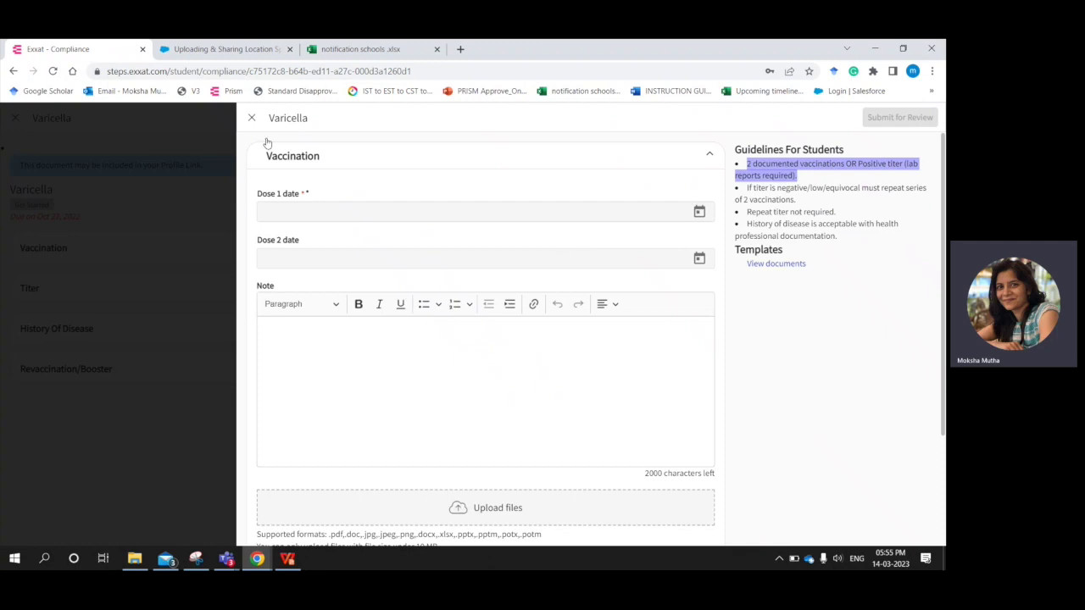
{"action": "left_click", "coordinate": [251, 118]}
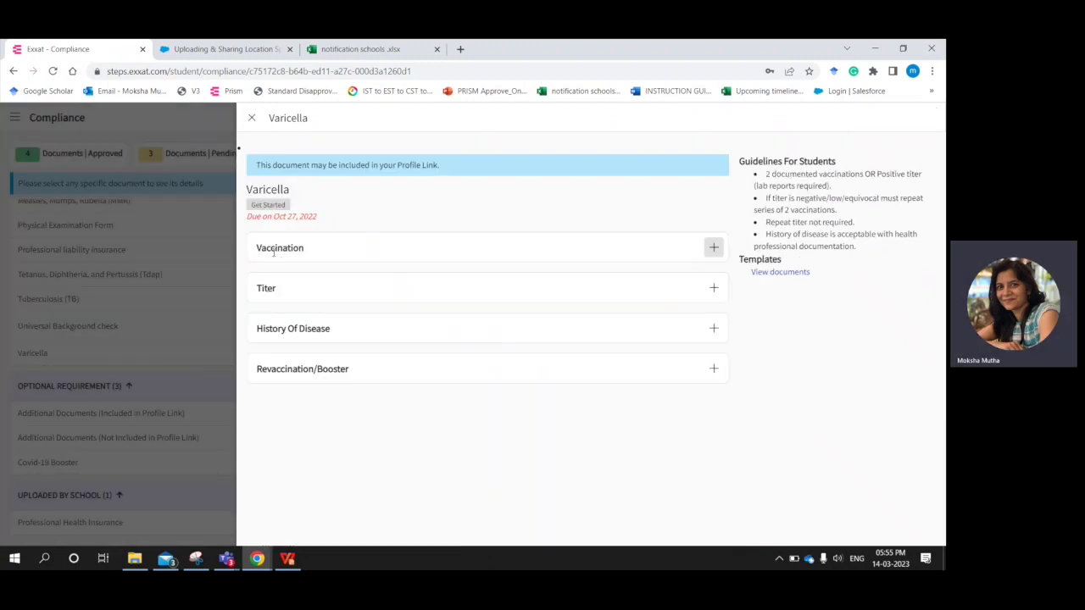
Start a Vaccination entry for Varicella and set the Dose 1 date to Mar 01, 2000
{"action": "left_click", "coordinate": [714, 248]}
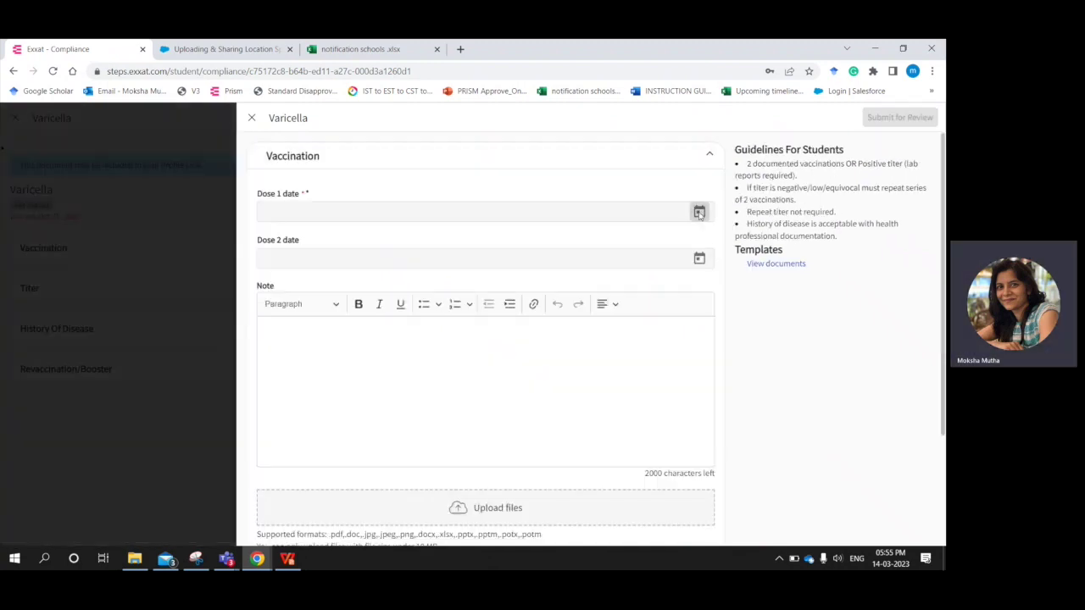
{"action": "left_click", "coordinate": [698, 215]}
{"action": "left_click", "coordinate": [303, 246]}
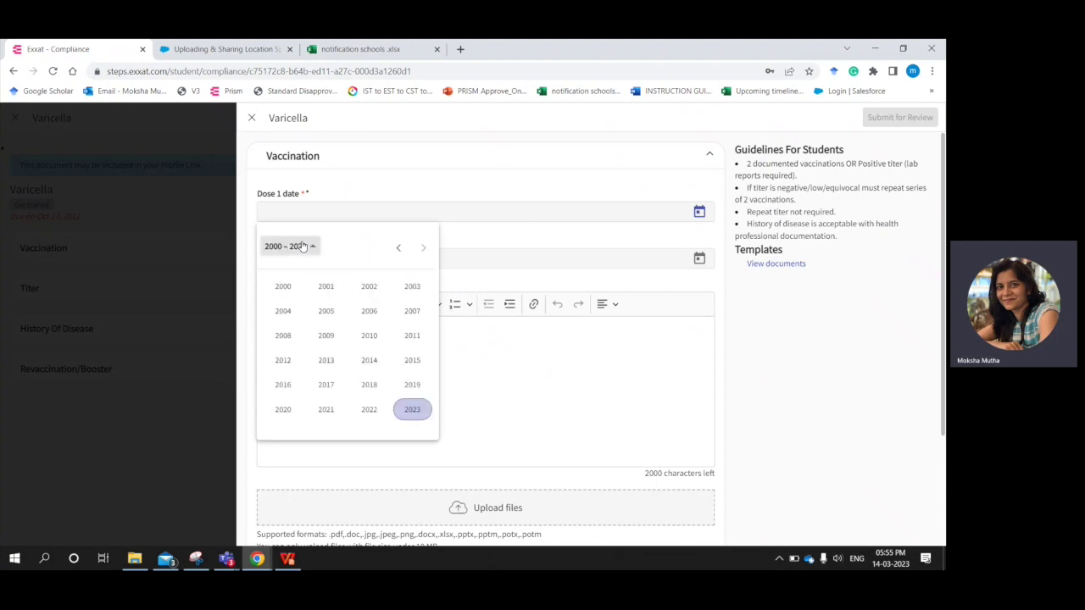
{"action": "left_click", "coordinate": [283, 286]}
{"action": "left_click", "coordinate": [354, 307]}
{"action": "left_click", "coordinate": [347, 302]}
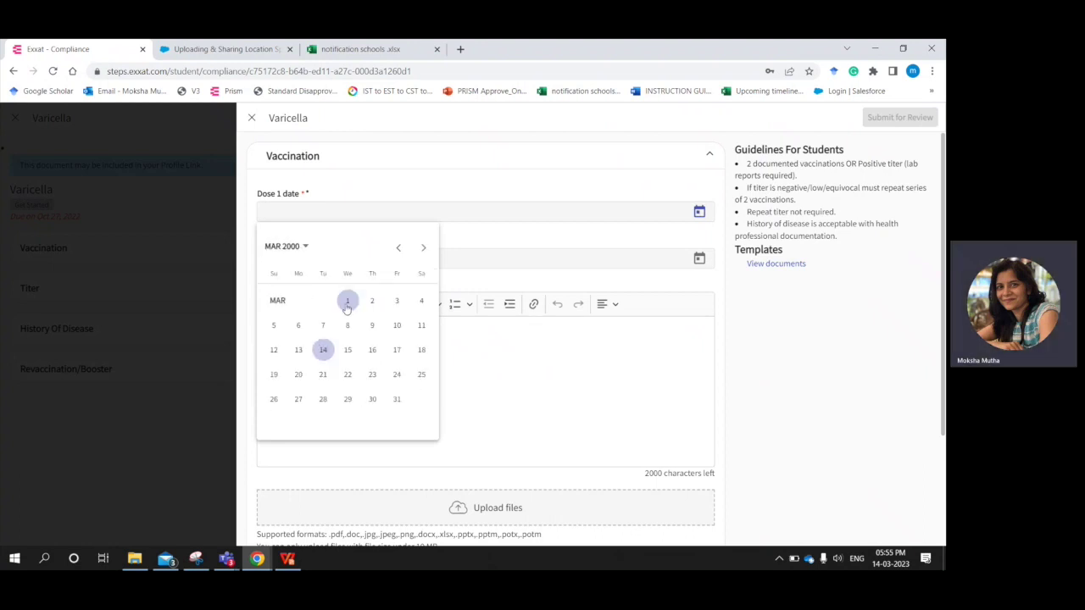
Set the Dose 2 date of the Varicella vaccination to Mar 14, 2001
{"action": "left_click", "coordinate": [698, 258]}
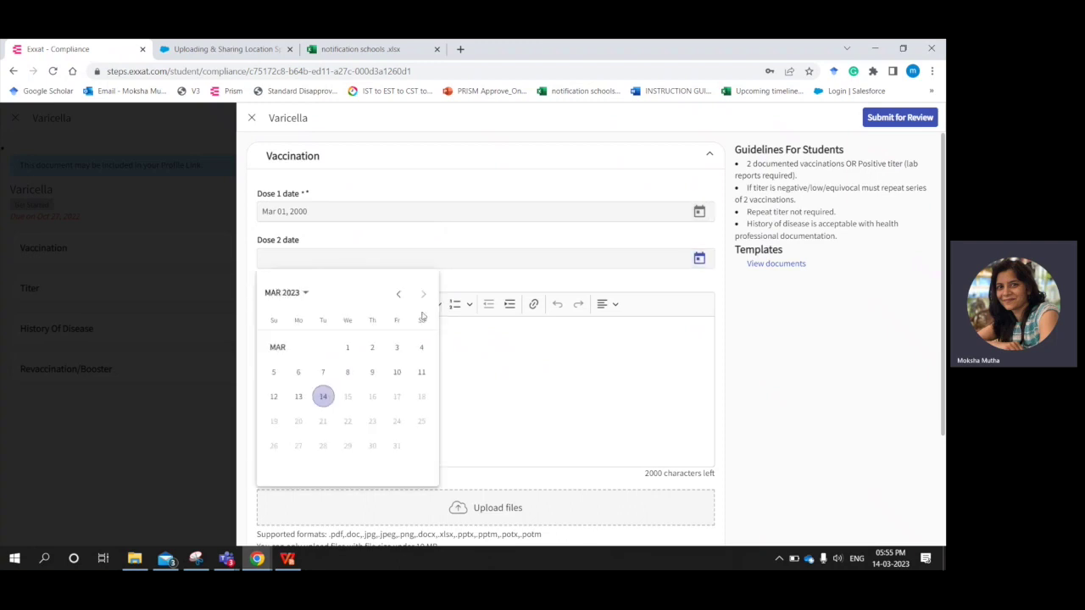
{"action": "left_click", "coordinate": [304, 292]}
{"action": "left_click", "coordinate": [316, 338]}
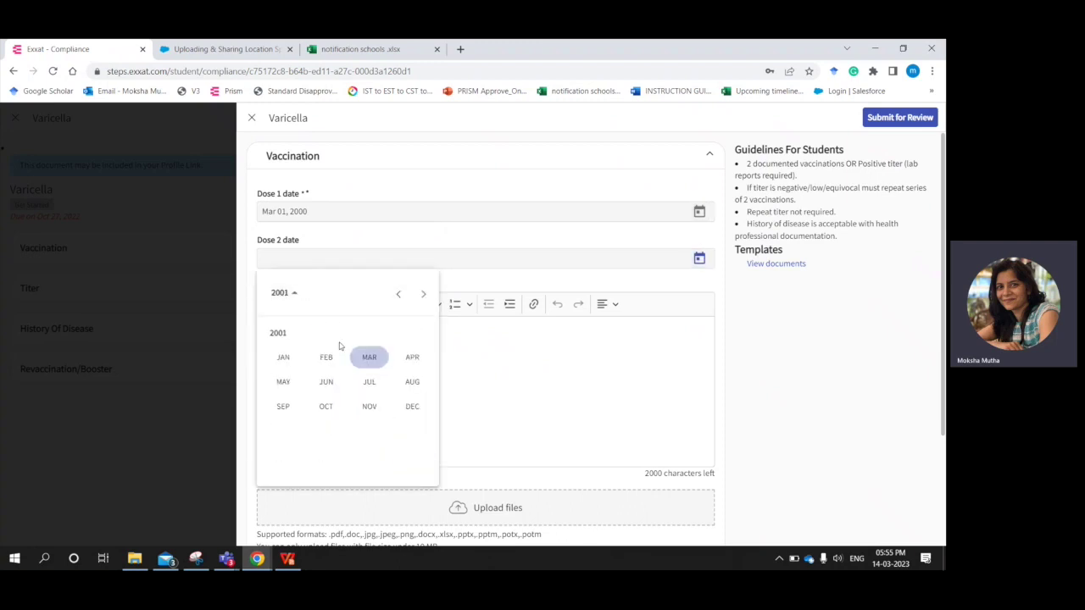
{"action": "left_click", "coordinate": [371, 363]}
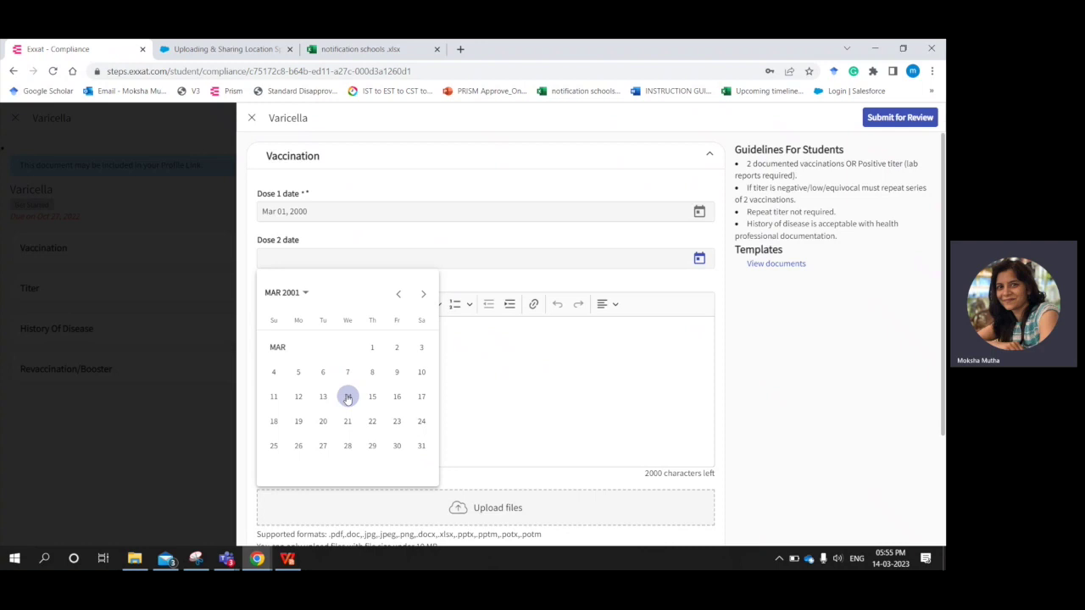
{"action": "left_click", "coordinate": [348, 396]}
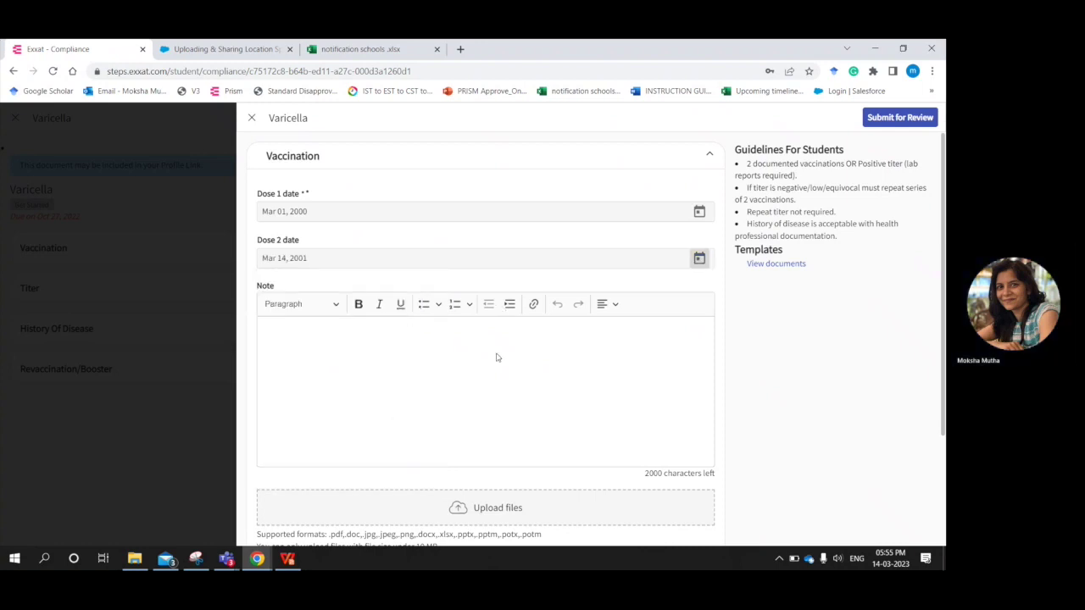
Upload the file Mock Document.pdf to the Varicella Vaccination entry
{"action": "scroll", "coordinate": [496, 359], "scroll_direction": "down", "scroll_amount": 2}
{"action": "left_click", "coordinate": [459, 387]}
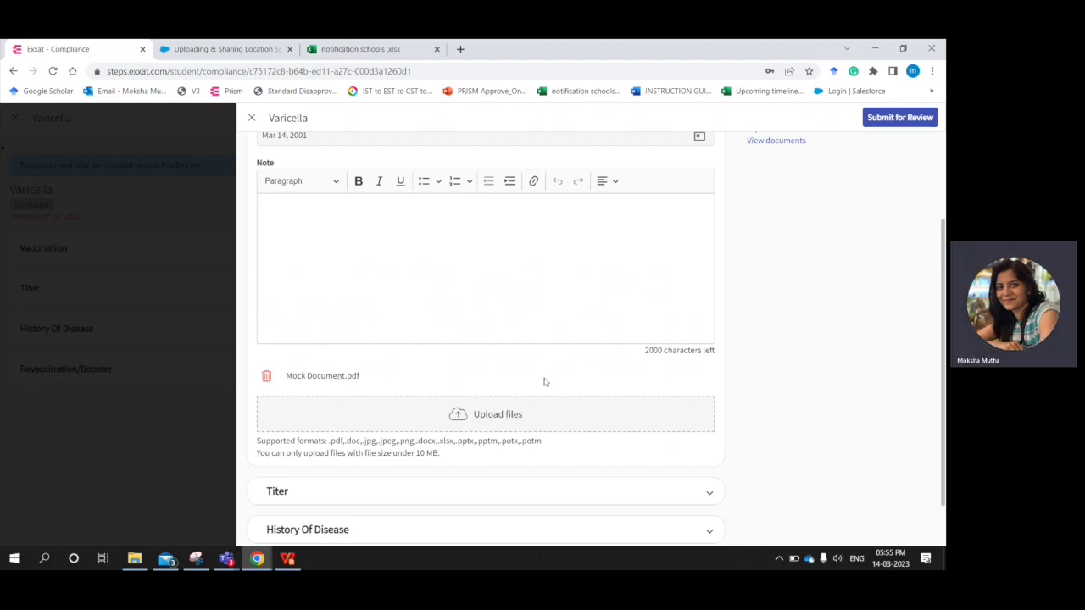
{"action": "scroll", "coordinate": [545, 382], "scroll_direction": "up", "scroll_amount": 2}
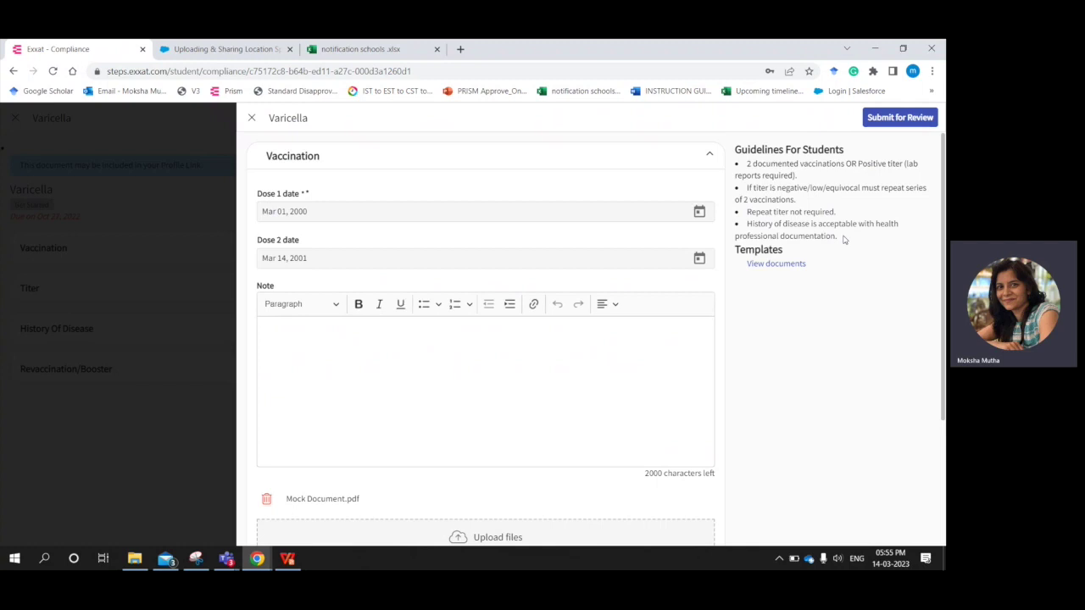
View the Varicella template document, return to the form, and submit the vaccination entry for review
{"action": "left_click", "coordinate": [761, 266]}
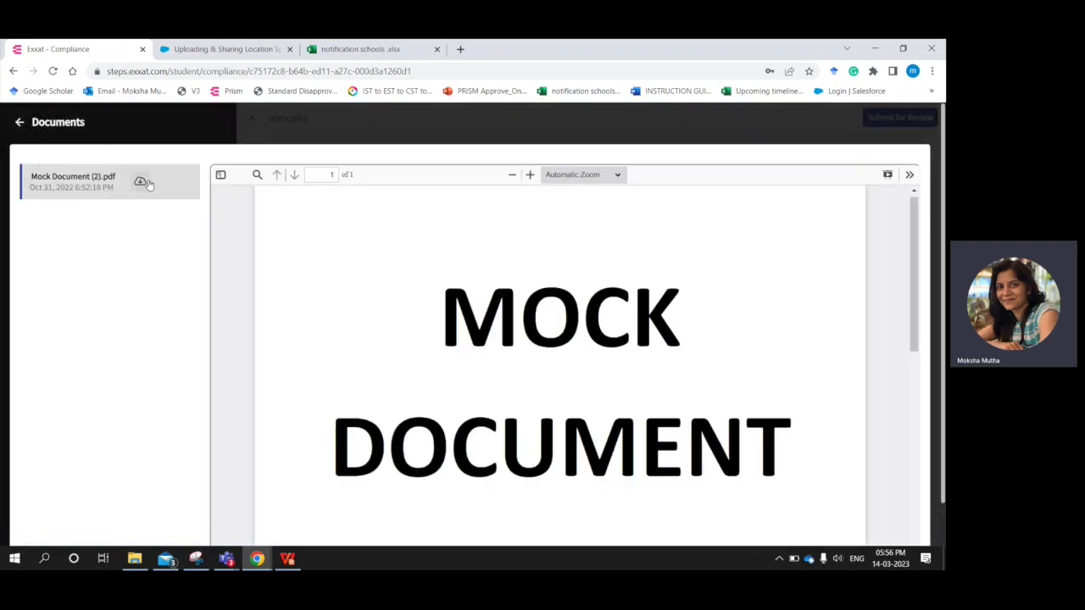
{"action": "left_click", "coordinate": [20, 125]}
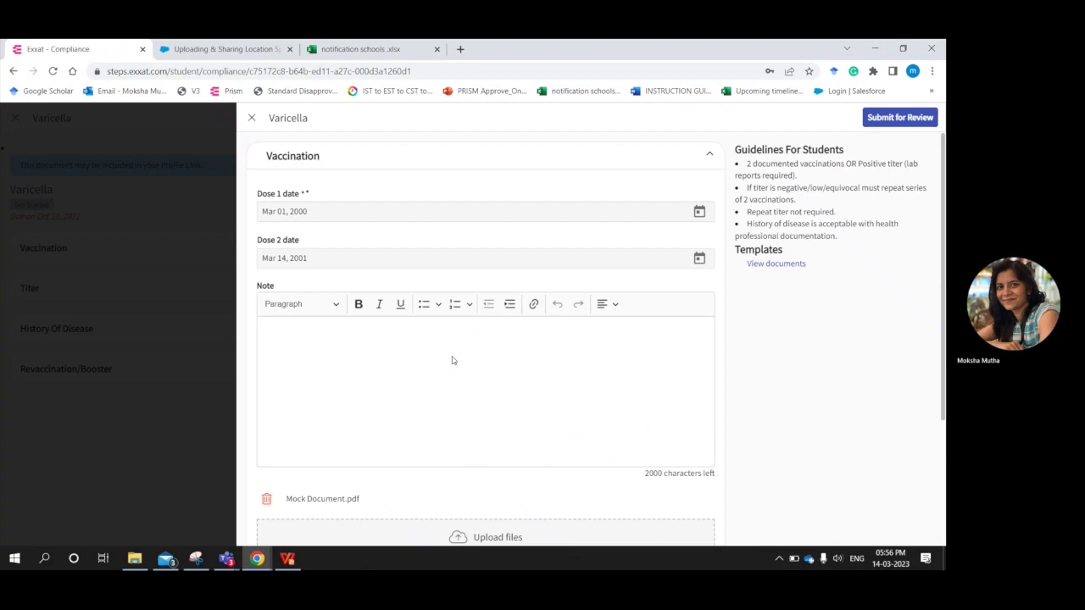
{"action": "left_click", "coordinate": [914, 120]}
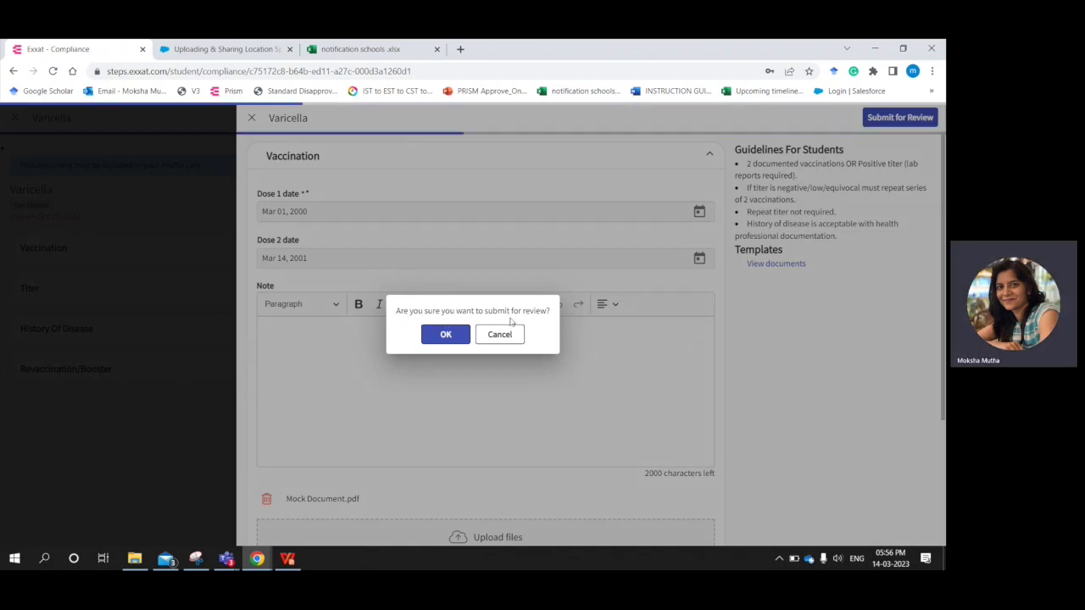
{"action": "left_click", "coordinate": [447, 335]}
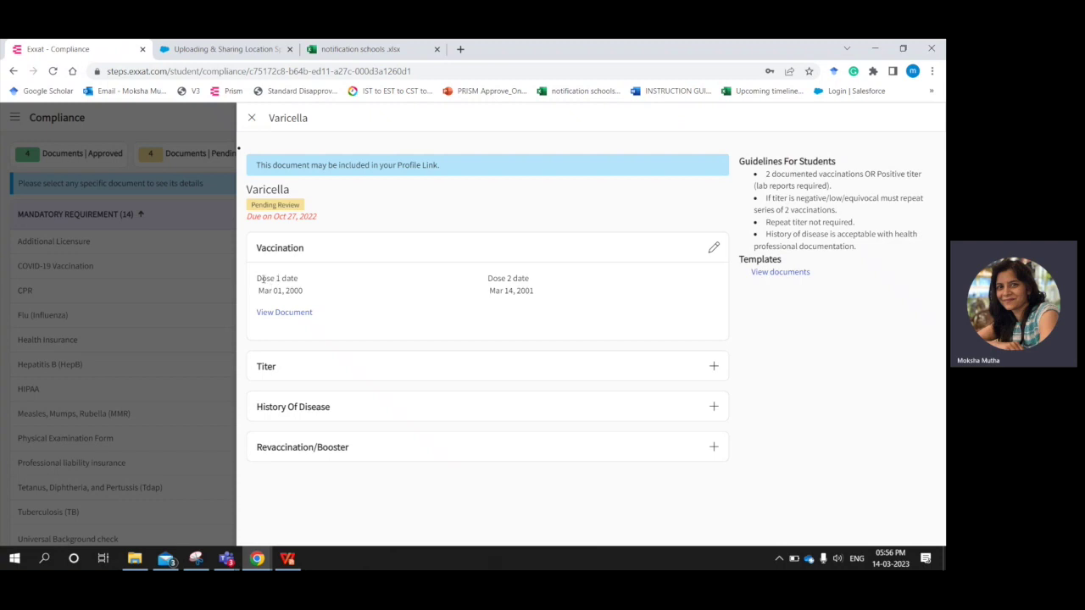
Check the submitted Varicella vaccination's dose dates and attached document, and return to the Compliance list
{"action": "left_click_drag", "start_coordinate": [259, 278], "coordinate": [435, 291]}
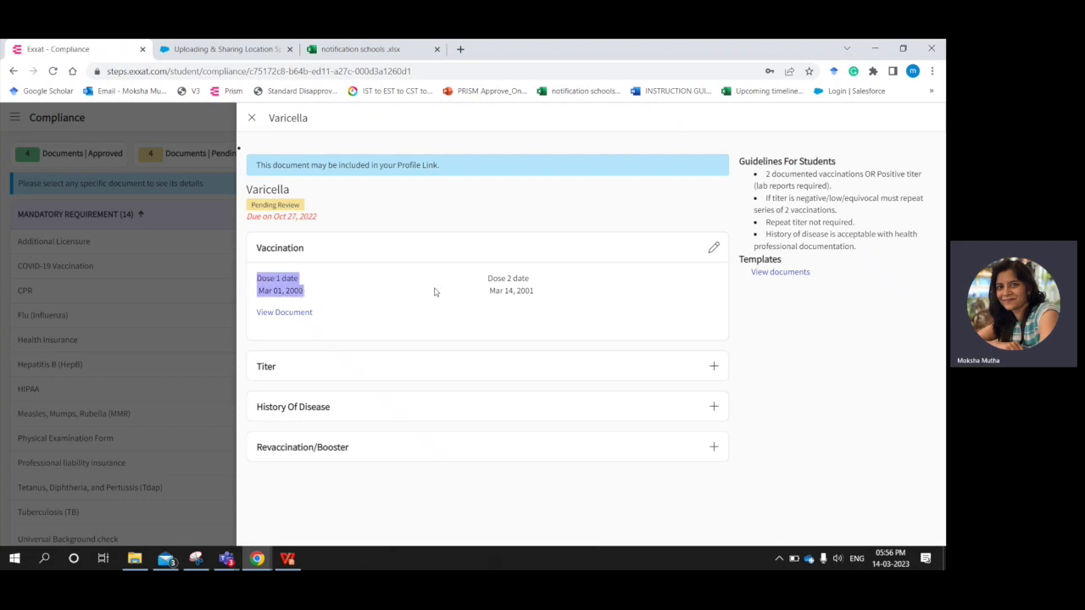
{"action": "left_click", "coordinate": [285, 313]}
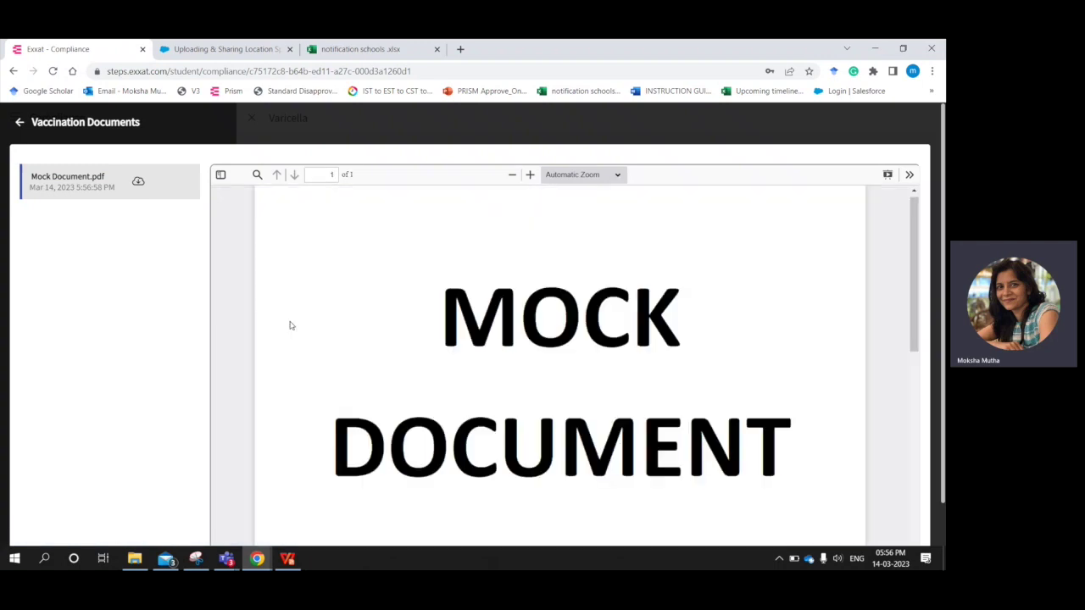
{"action": "left_click", "coordinate": [20, 124]}
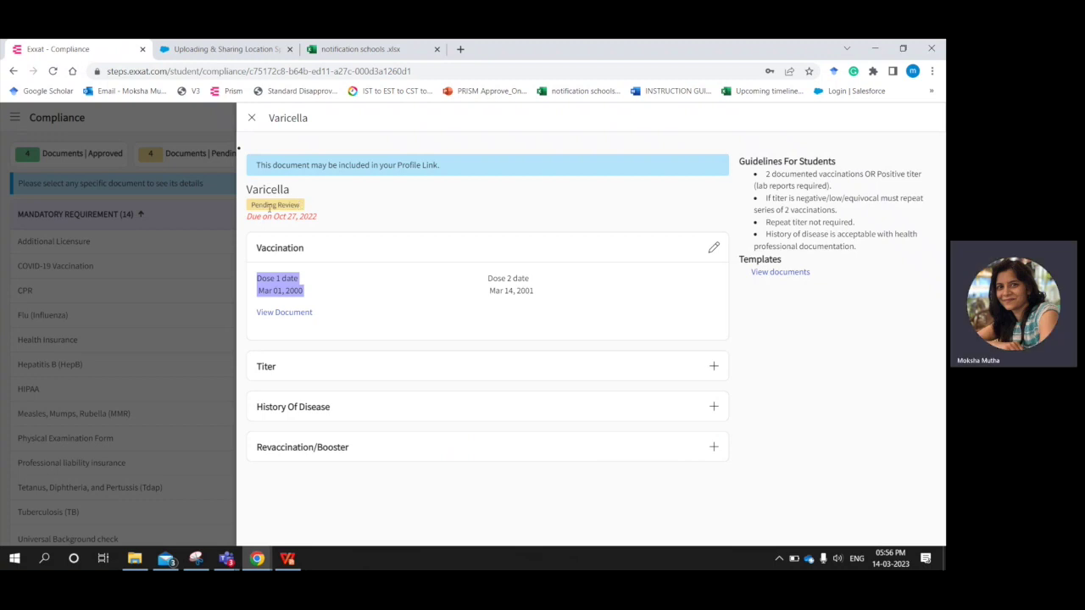
{"action": "left_click", "coordinate": [251, 118]}
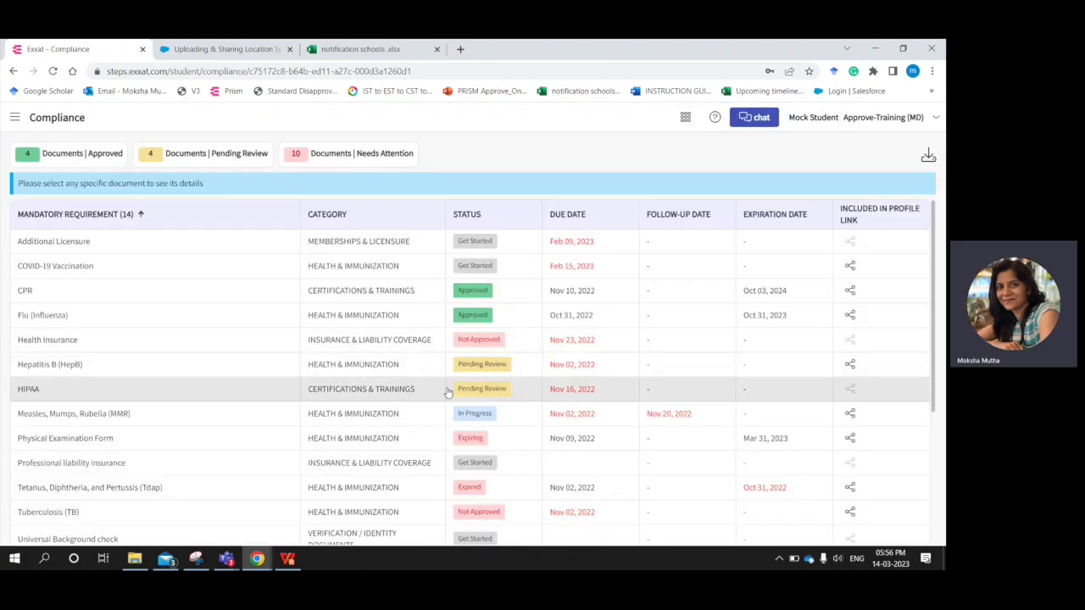
Open the expiring Physical Examination Form requirement from the Compliance list and read its expiration notice
{"action": "scroll", "coordinate": [470, 381], "scroll_direction": "down", "scroll_amount": 3}
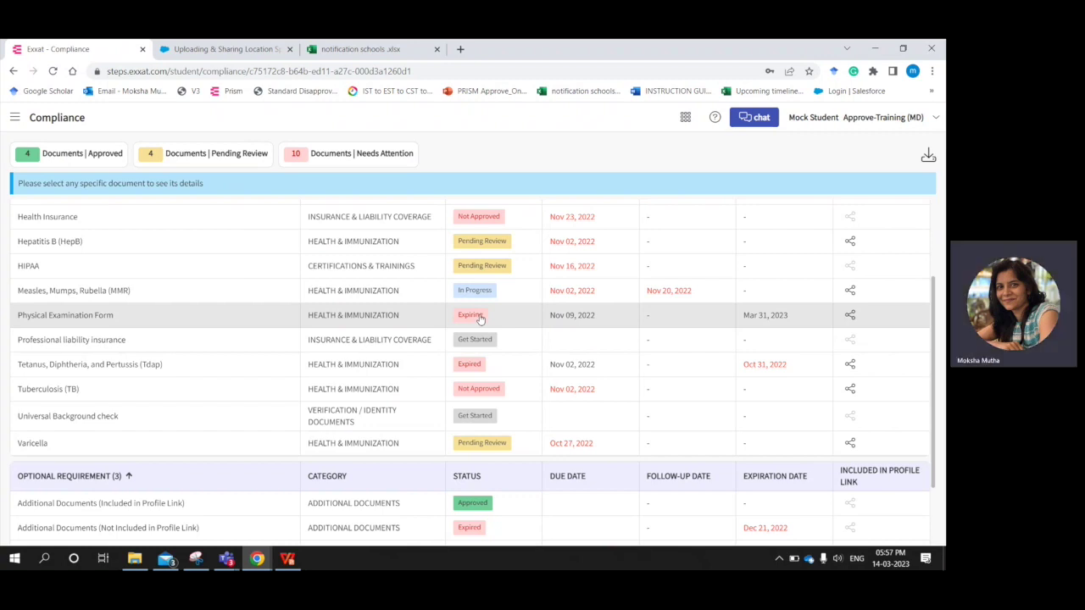
{"action": "left_click", "coordinate": [479, 318]}
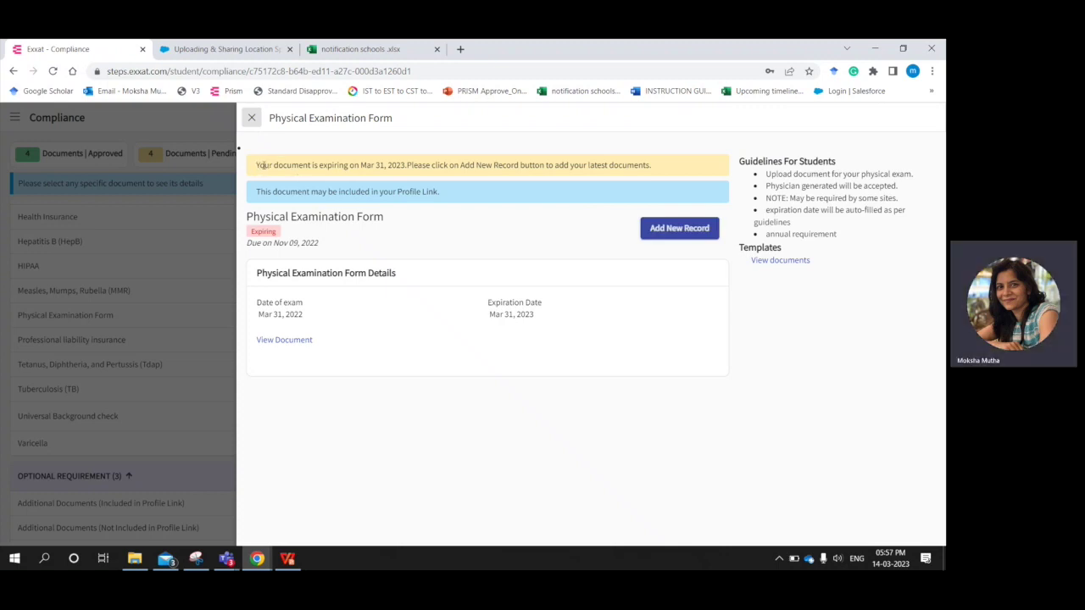
{"action": "left_click_drag", "start_coordinate": [292, 165], "coordinate": [419, 166]}
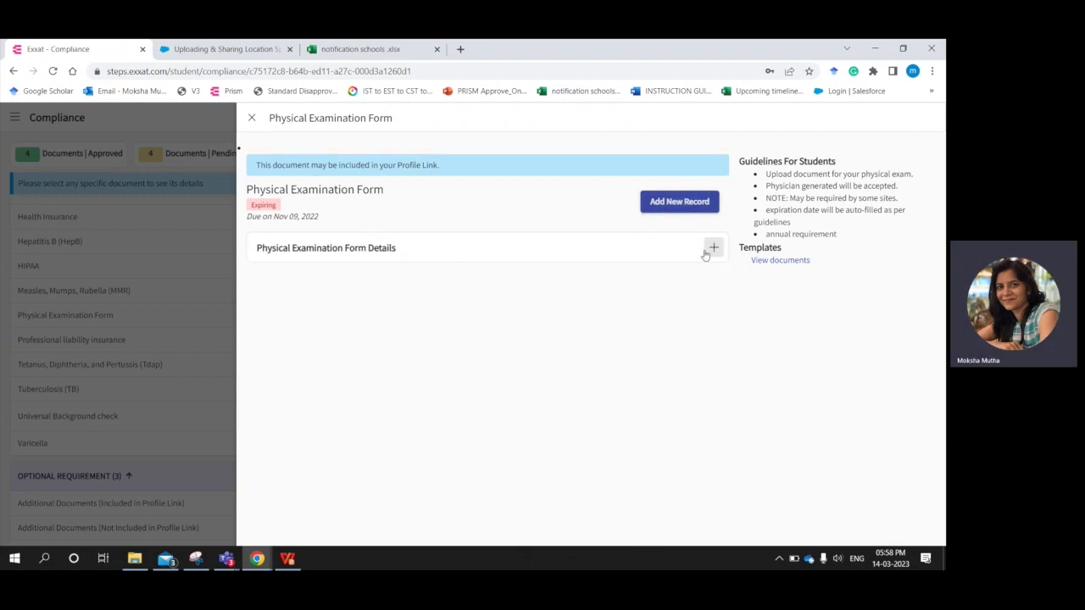
Add a new Physical Examination Form record with the date of exam set to Mar 01, 2023
{"action": "left_click", "coordinate": [715, 255]}
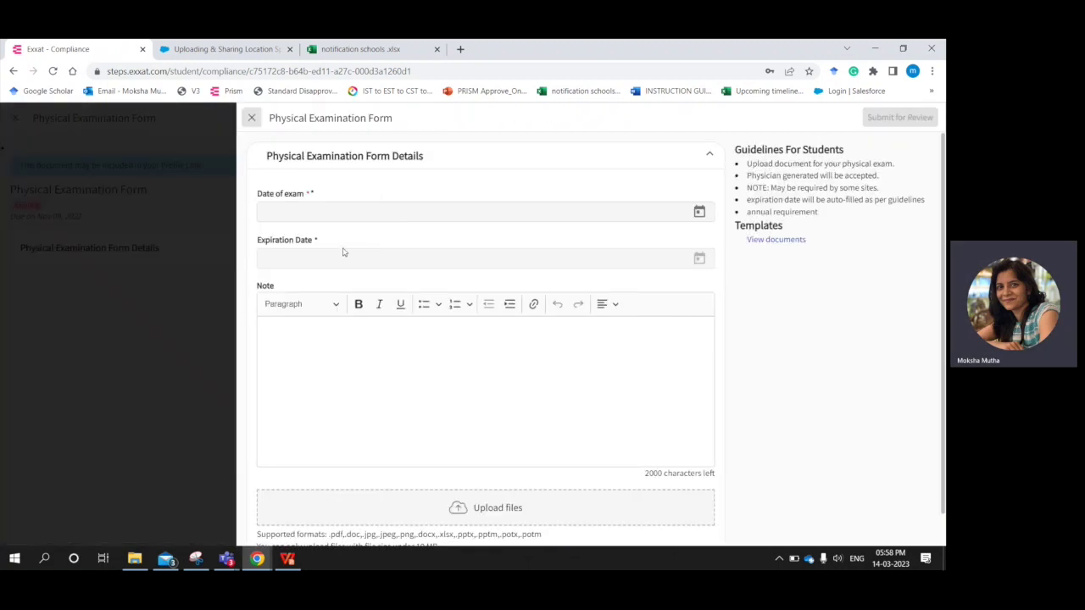
{"action": "left_click", "coordinate": [699, 211]}
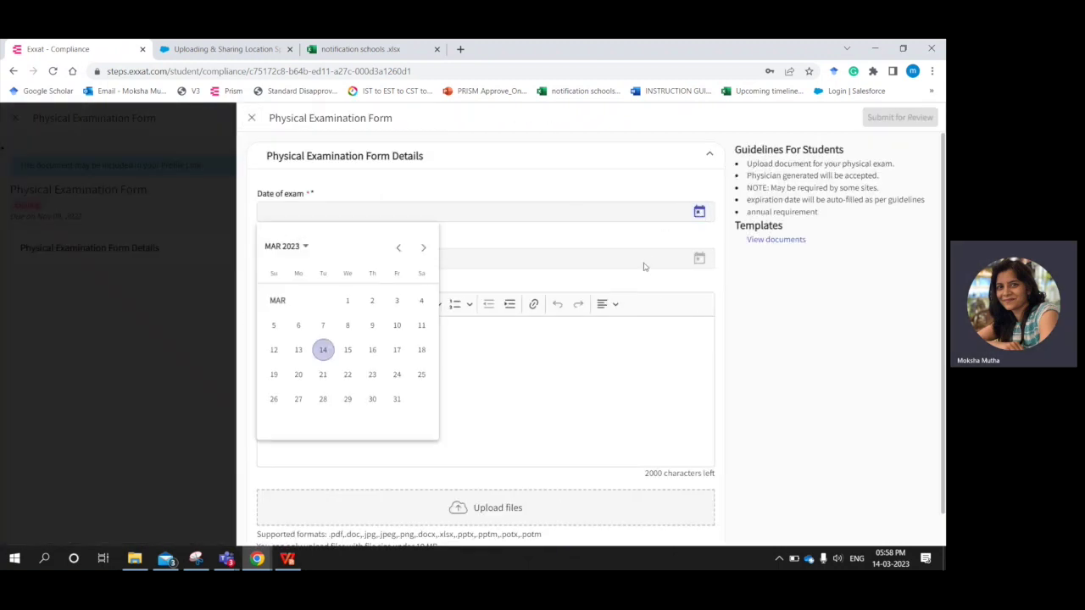
{"action": "left_click", "coordinate": [347, 300]}
Upload Mock Document.pdf to the physical examination record and submit it for review
{"action": "scroll", "coordinate": [376, 315], "scroll_direction": "down", "scroll_amount": 1}
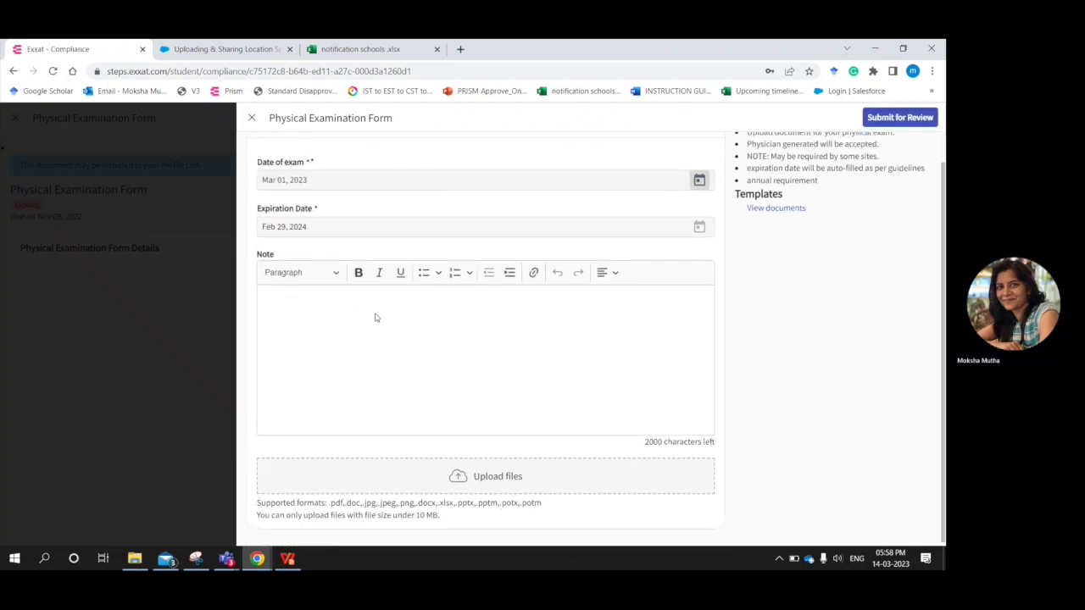
{"action": "left_click", "coordinate": [457, 475]}
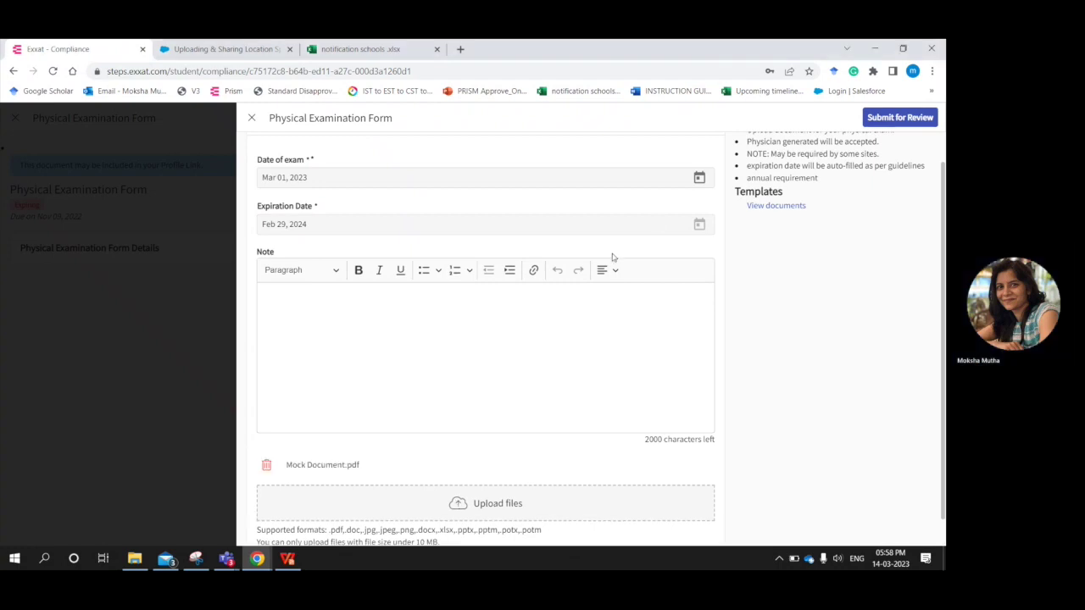
{"action": "left_click", "coordinate": [900, 118]}
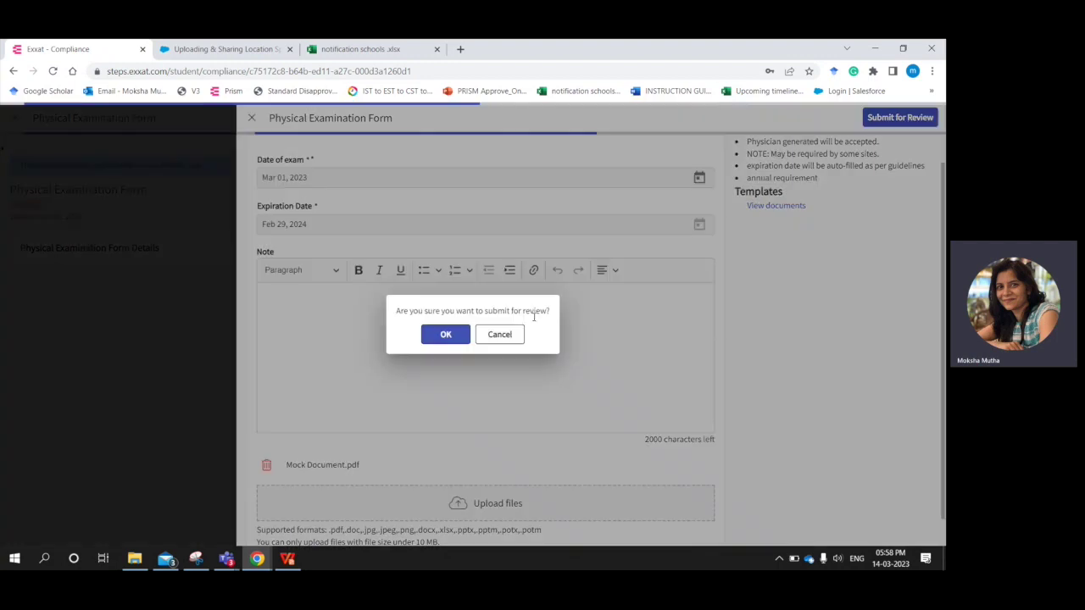
{"action": "left_click", "coordinate": [446, 335]}
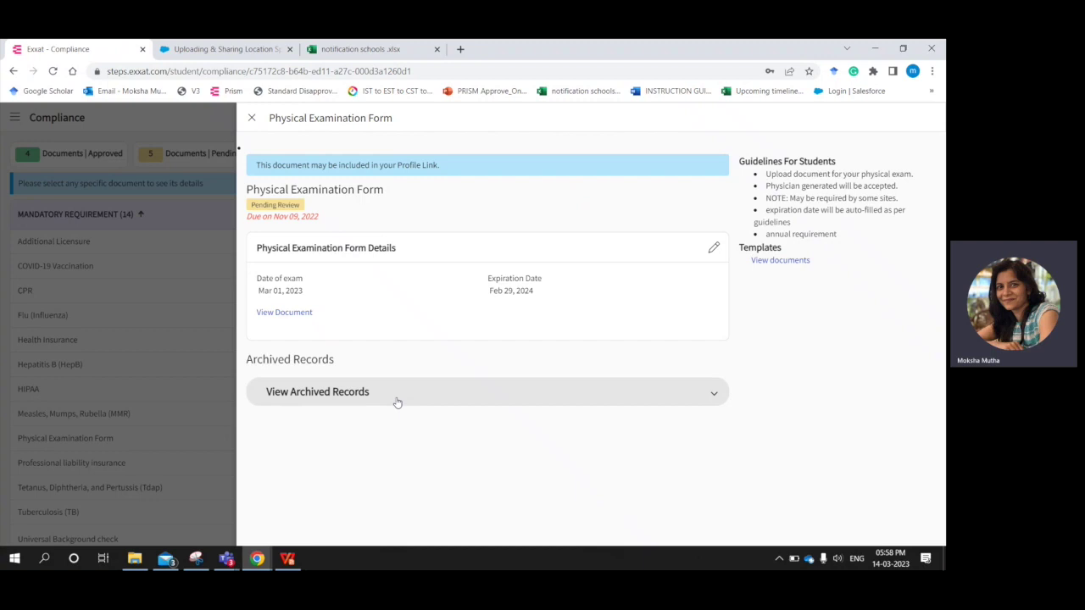
View the archived records of the Physical Examination Form and return to the Compliance list
{"action": "left_click", "coordinate": [715, 396]}
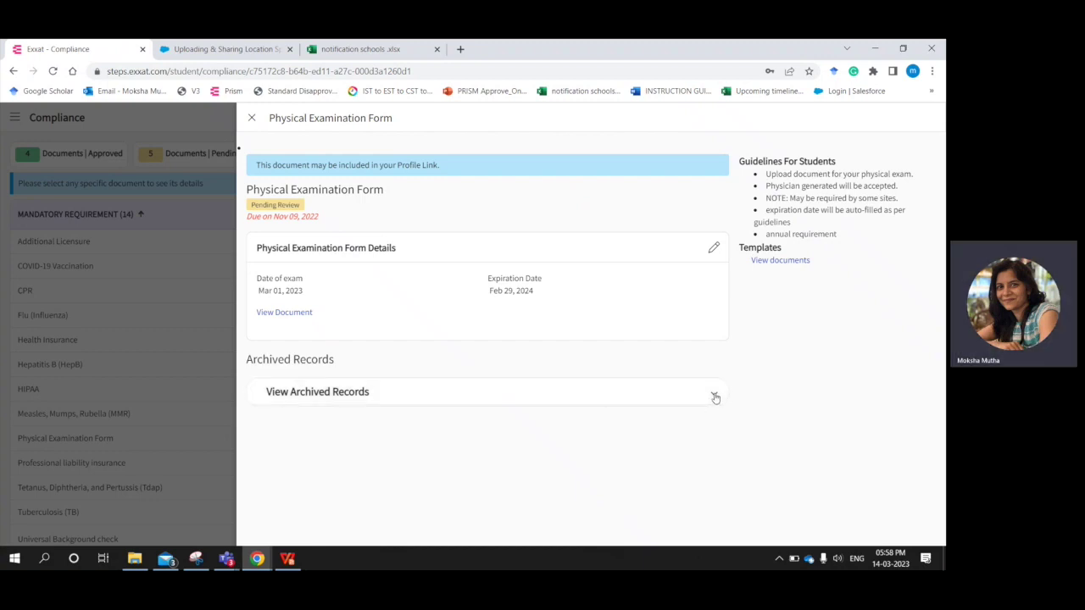
{"action": "scroll", "coordinate": [323, 489], "scroll_direction": "down", "scroll_amount": 1}
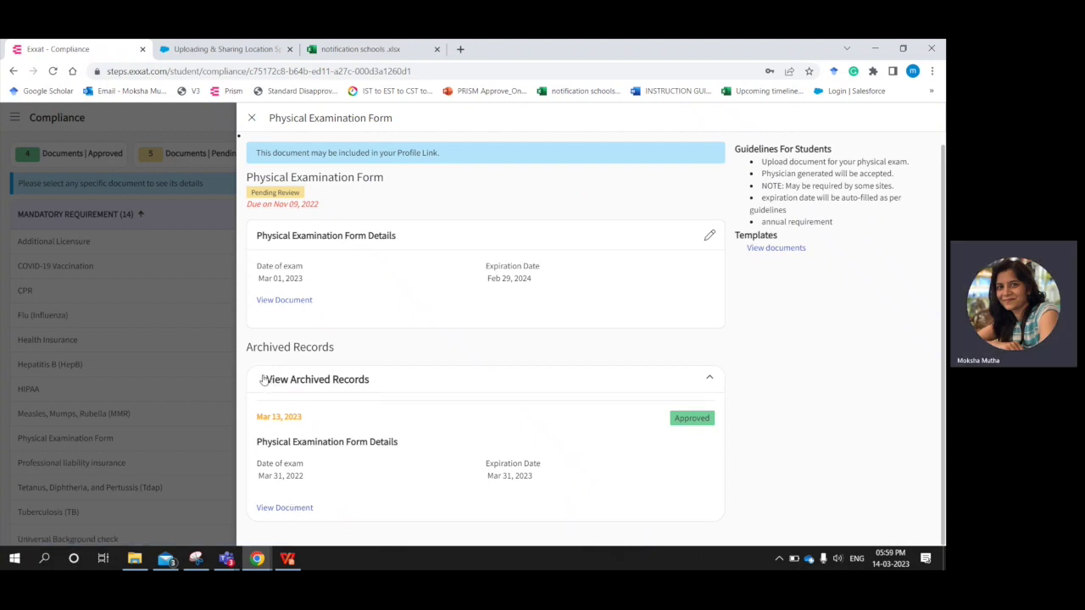
{"action": "left_click_drag", "start_coordinate": [262, 380], "coordinate": [372, 382]}
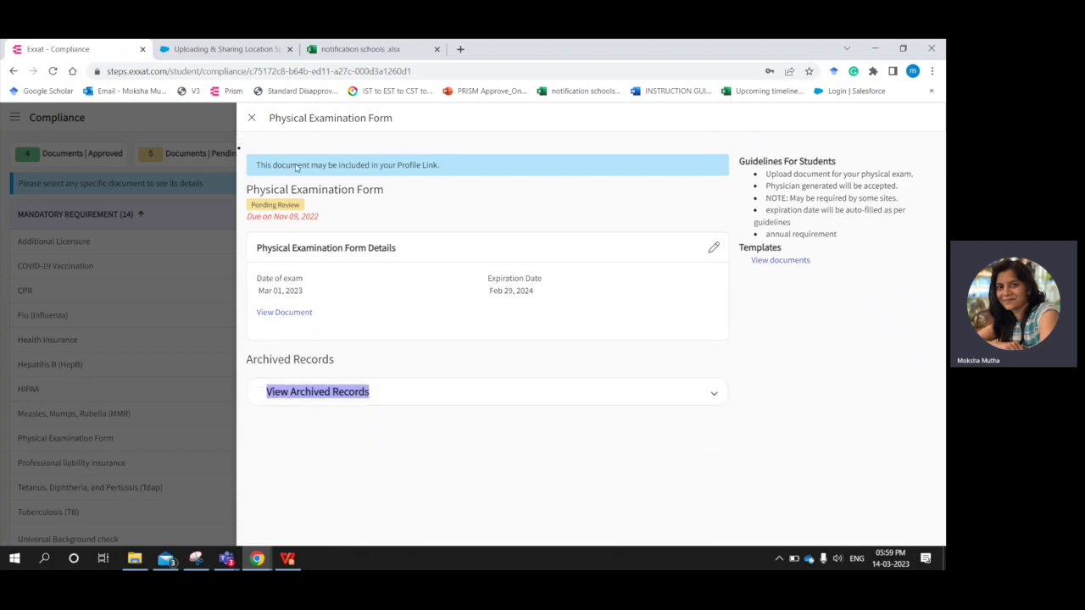
{"action": "left_click", "coordinate": [252, 119]}
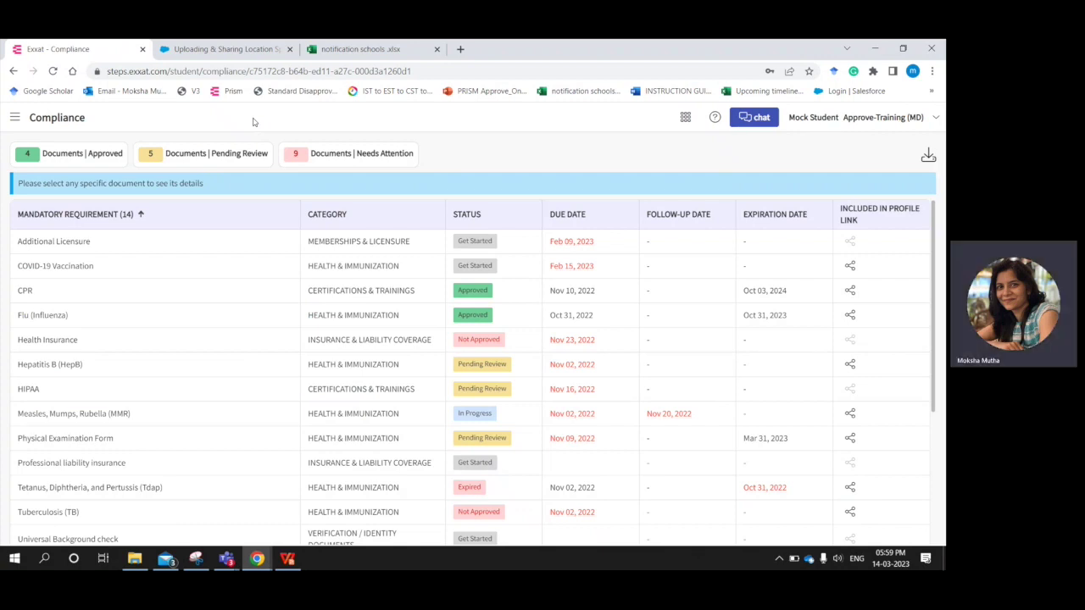
Open the Measles, Mumps, Rubella (MMR) requirement and review its status, follow-up due date, reviewer comment and Dose 1 date
{"action": "left_click", "coordinate": [479, 418]}
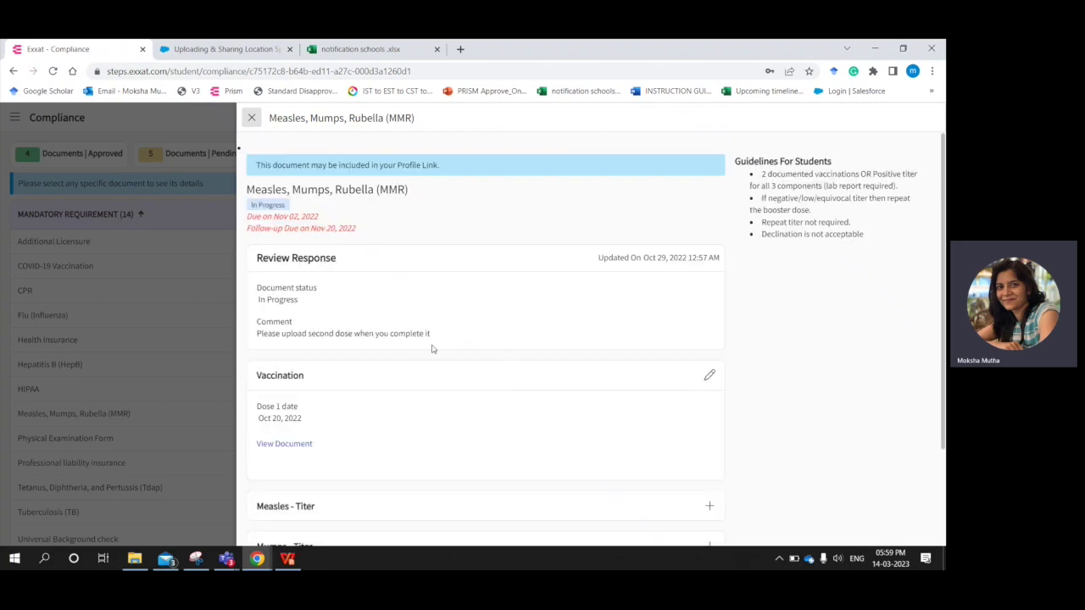
{"action": "left_click_drag", "start_coordinate": [256, 406], "coordinate": [310, 407]}
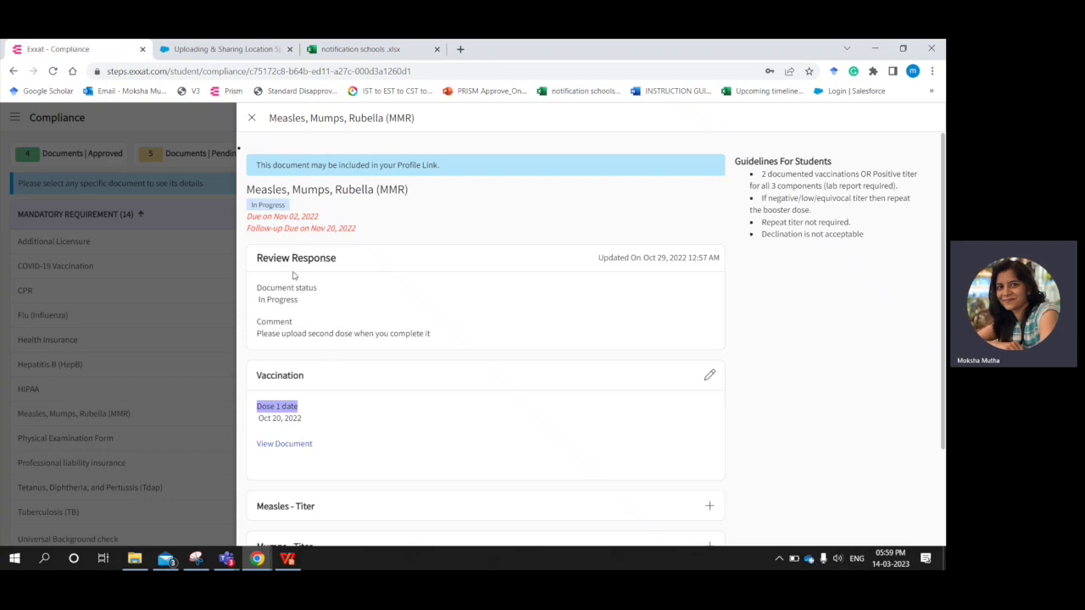
{"action": "left_click_drag", "start_coordinate": [250, 204], "coordinate": [289, 209]}
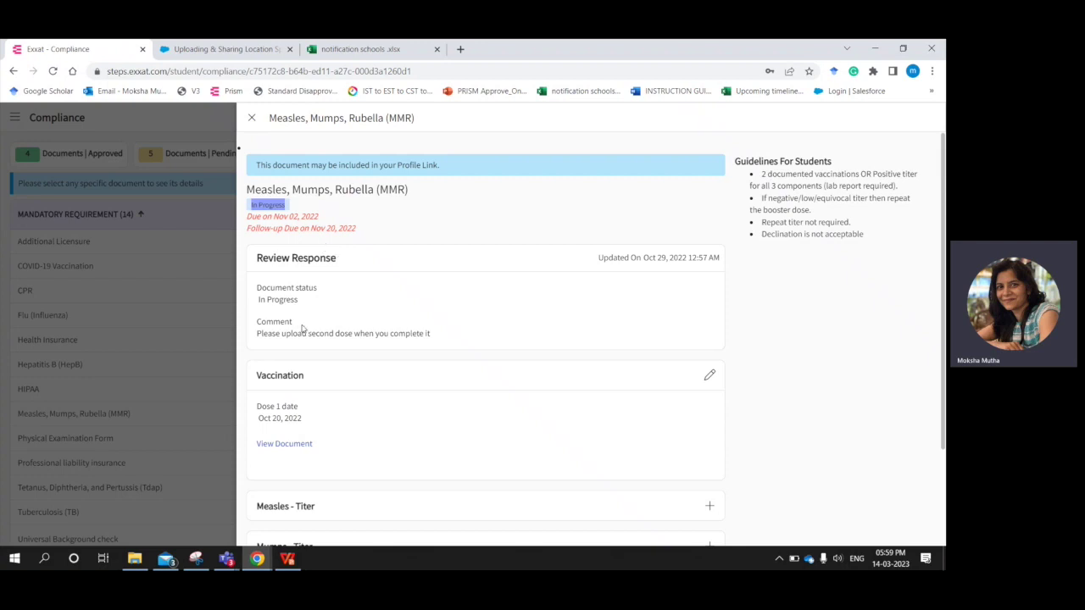
{"action": "left_click_drag", "start_coordinate": [246, 225], "coordinate": [360, 233]}
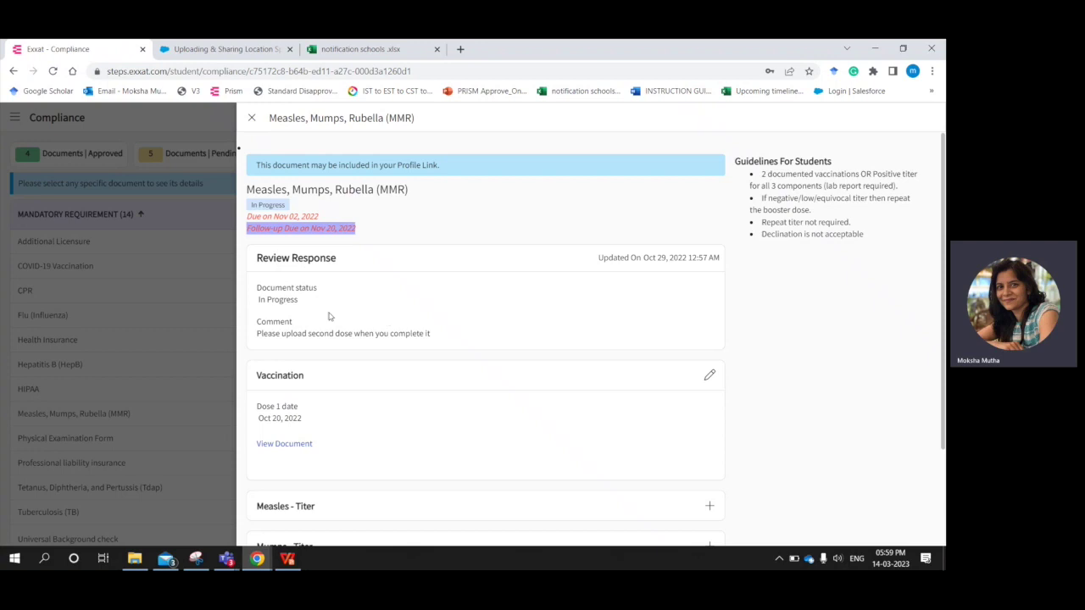
{"action": "left_click_drag", "start_coordinate": [254, 300], "coordinate": [312, 303]}
{"action": "left_click_drag", "start_coordinate": [257, 334], "coordinate": [432, 337]}
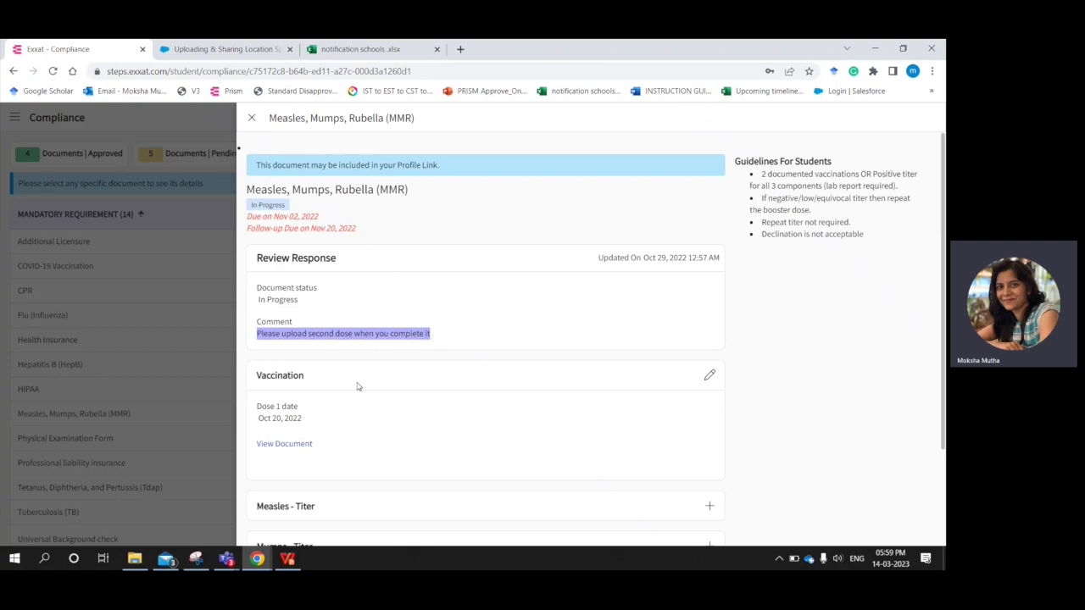
{"action": "left_click_drag", "start_coordinate": [257, 405], "coordinate": [305, 419]}
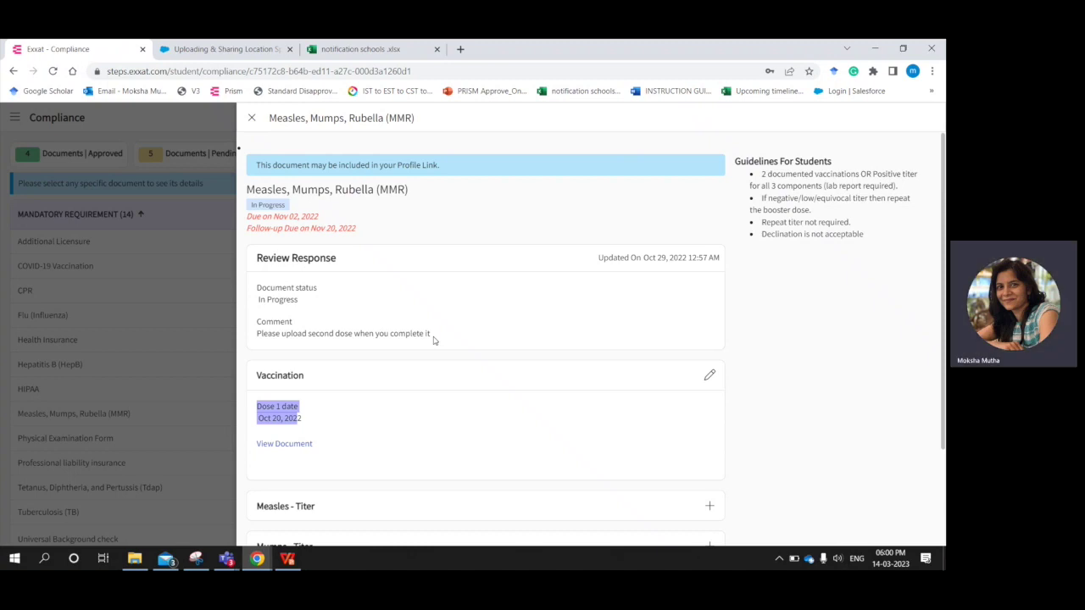
Edit the MMR vaccination entry and set its Dose 2 date to Mar 01, 2023
{"action": "scroll", "coordinate": [433, 340], "scroll_direction": "down", "scroll_amount": 2}
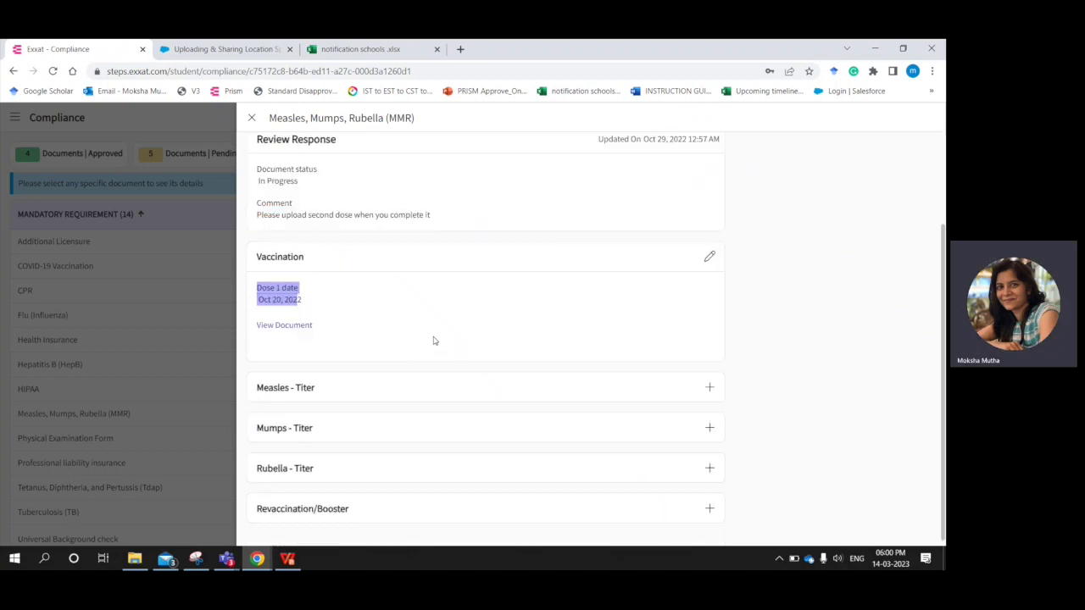
{"action": "left_click", "coordinate": [709, 255]}
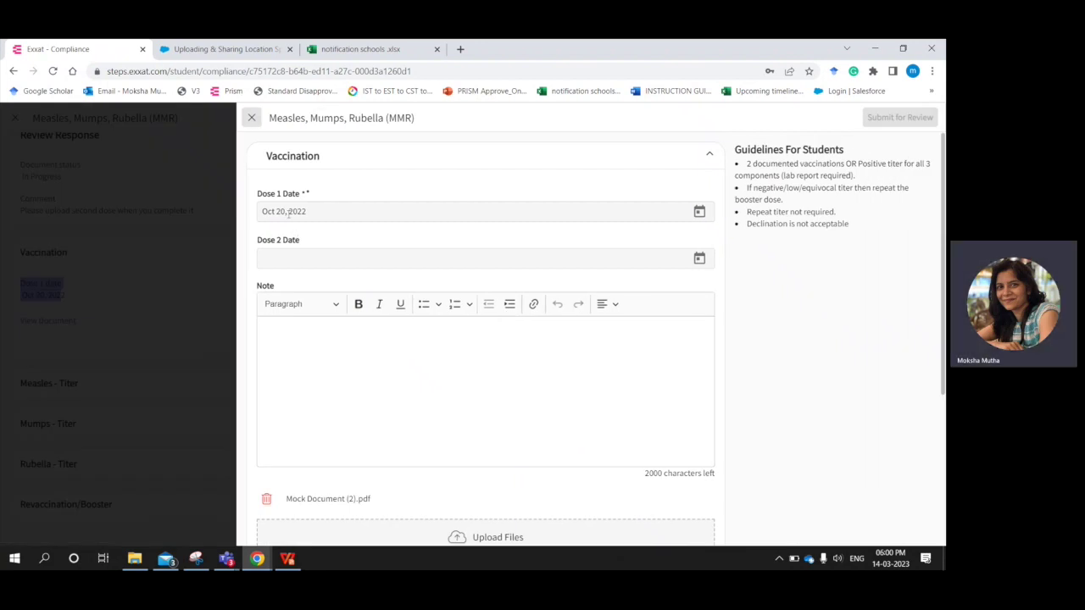
{"action": "left_click", "coordinate": [699, 259]}
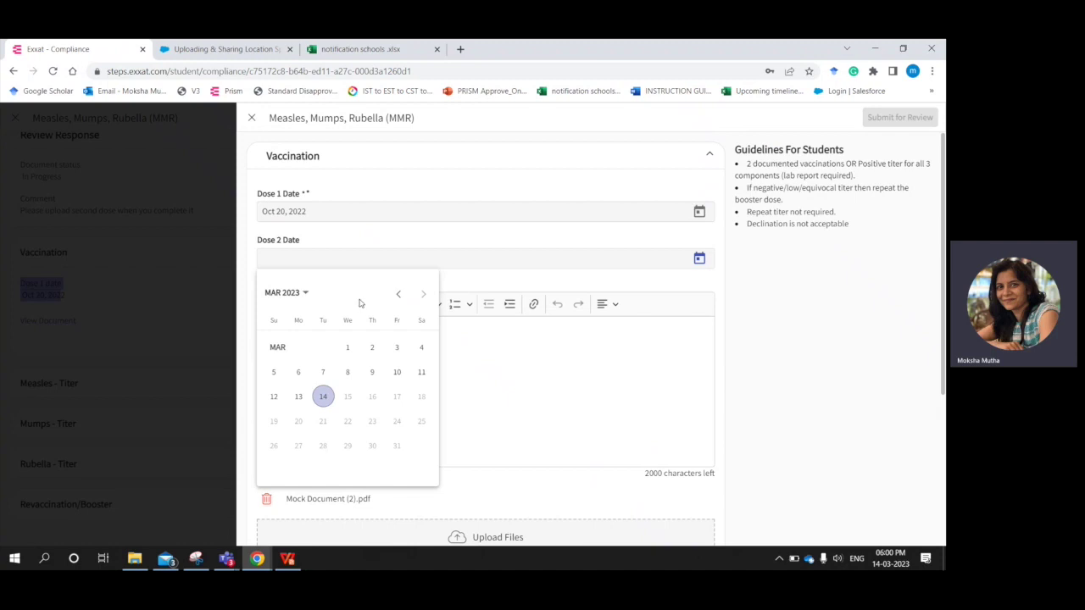
{"action": "left_click", "coordinate": [348, 348]}
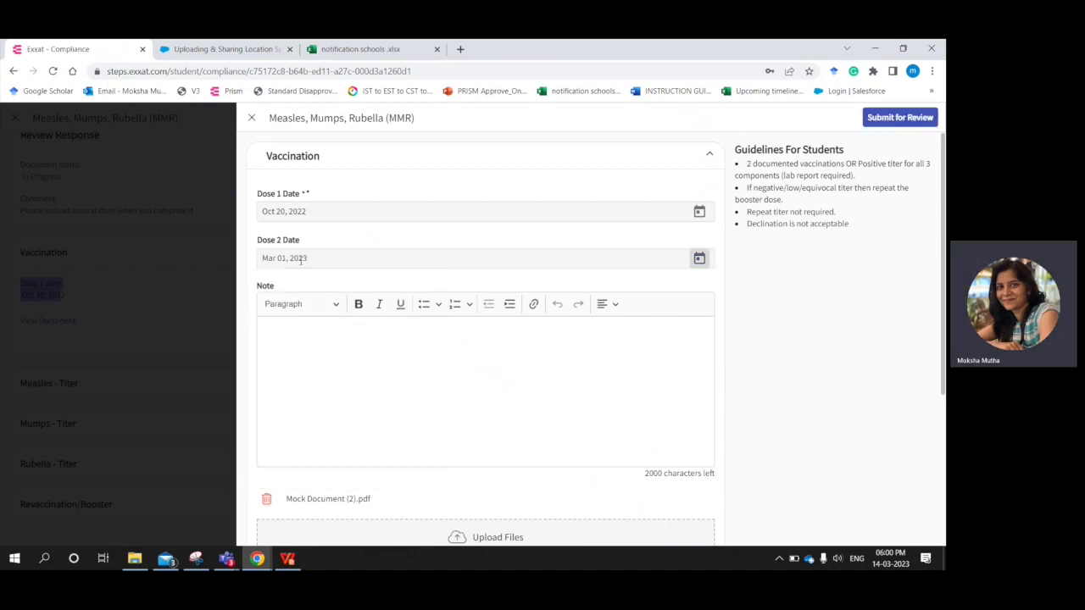
Upload Mock Document.pdf to the MMR vaccination entry and submit it for review
{"action": "scroll", "coordinate": [445, 470], "scroll_direction": "down", "scroll_amount": 2}
{"action": "left_click", "coordinate": [457, 419]}
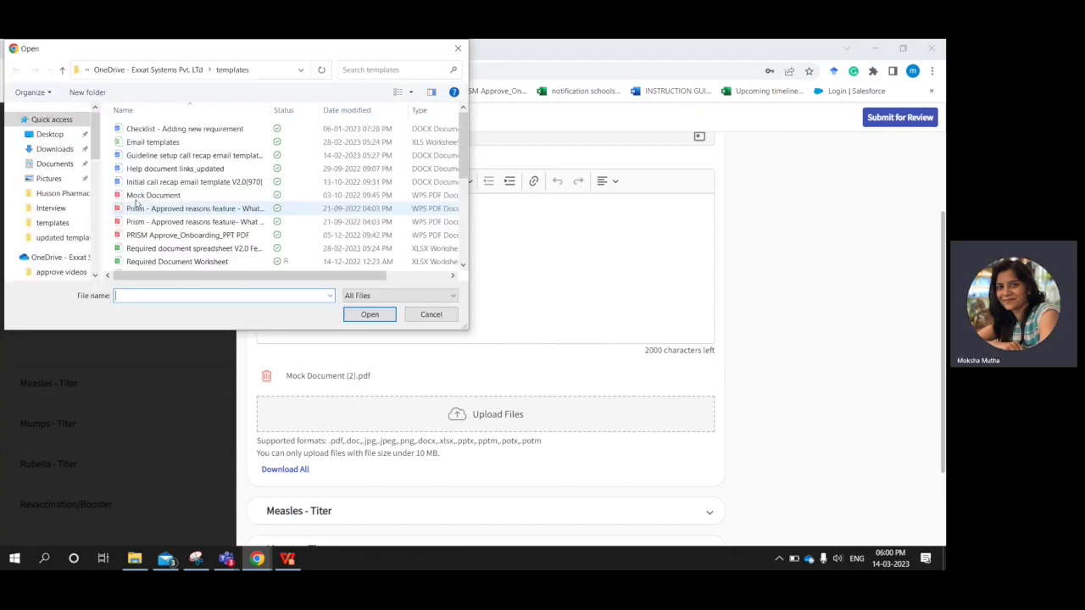
{"action": "double_click", "coordinate": [140, 196]}
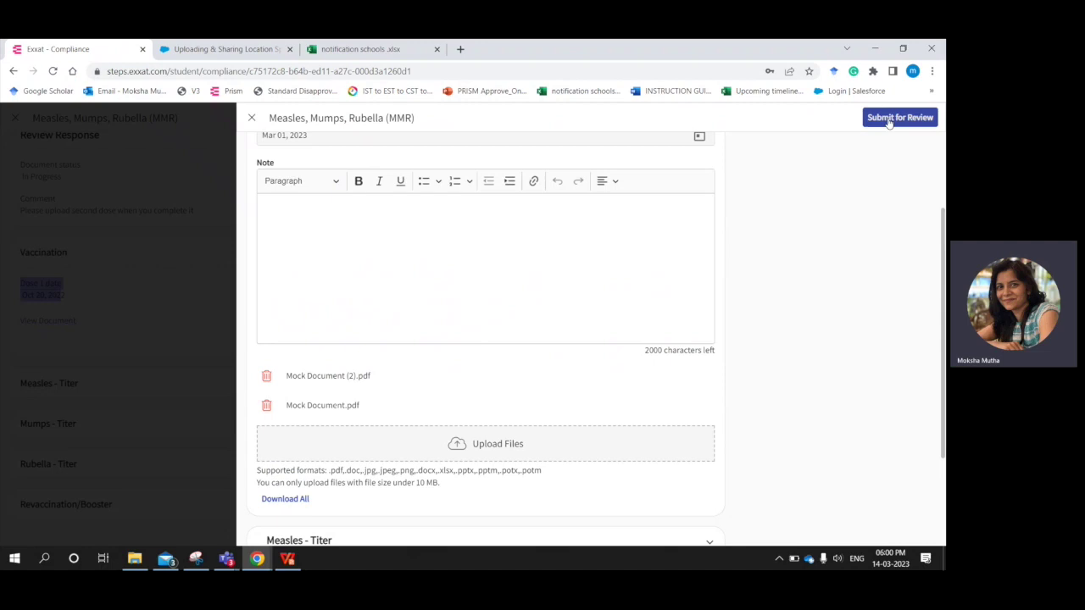
{"action": "left_click", "coordinate": [888, 118]}
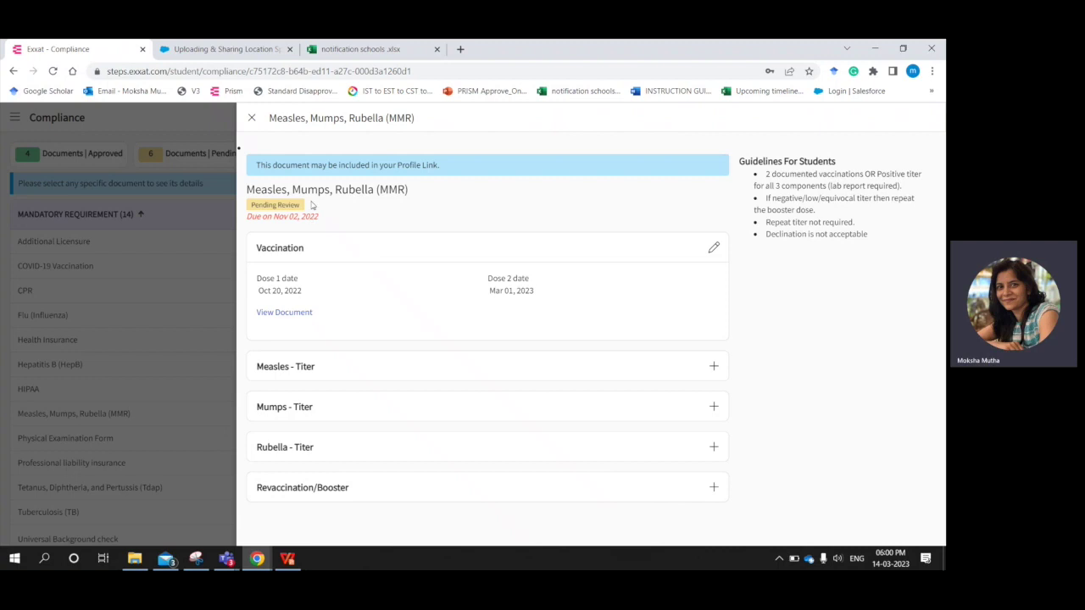
Check the submitted MMR requirement and return to the Compliance list
{"action": "left_click_drag", "start_coordinate": [308, 190], "coordinate": [408, 190]}
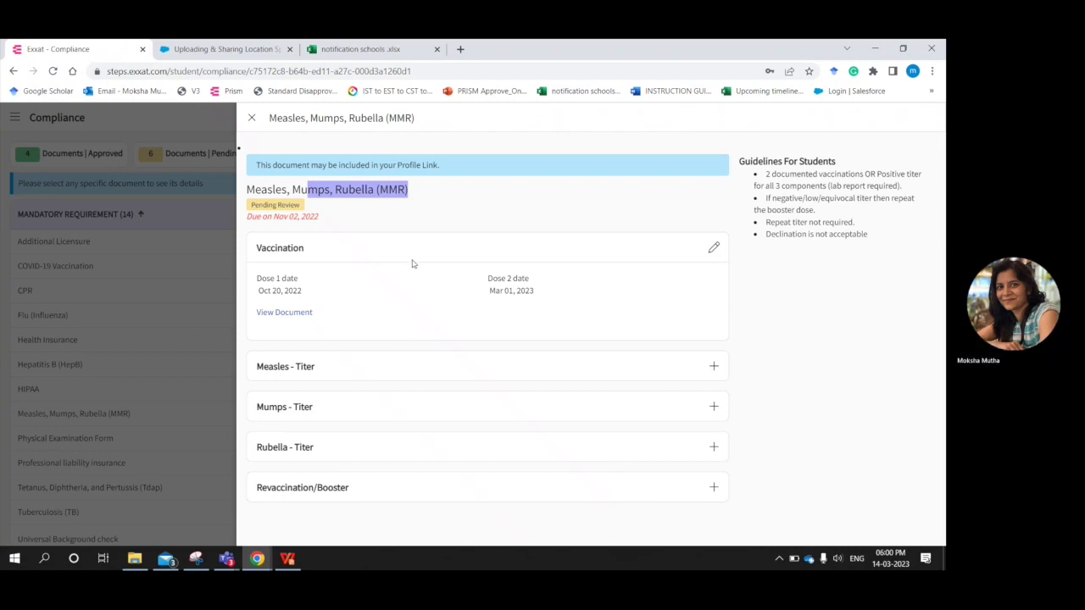
{"action": "left_click", "coordinate": [484, 203]}
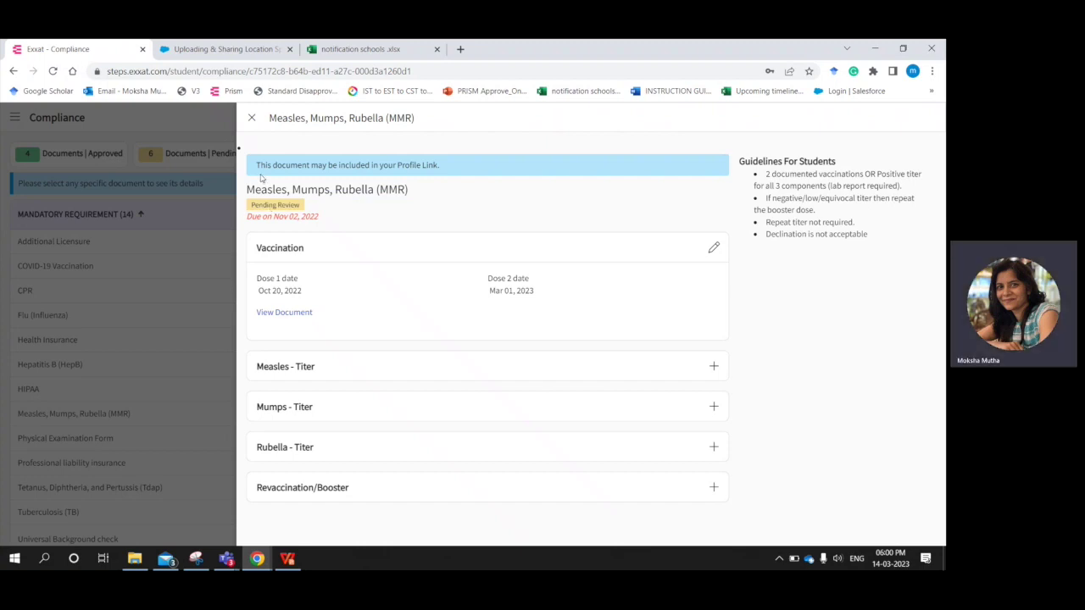
{"action": "left_click", "coordinate": [252, 120]}
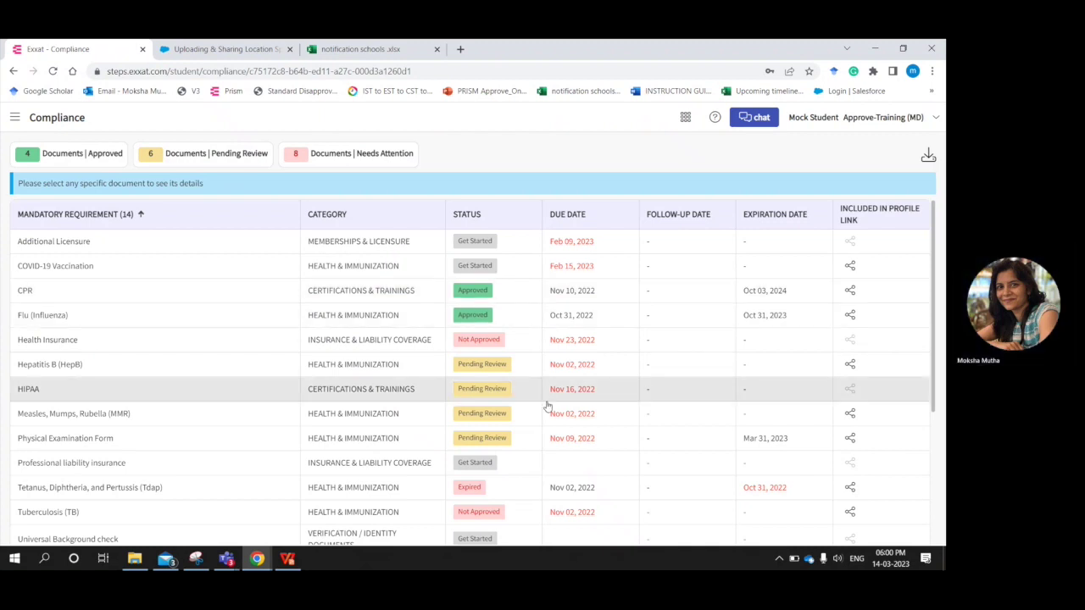
Open the Health Insurance requirement and review its approval status, due date and status reason
{"action": "left_click", "coordinate": [480, 342]}
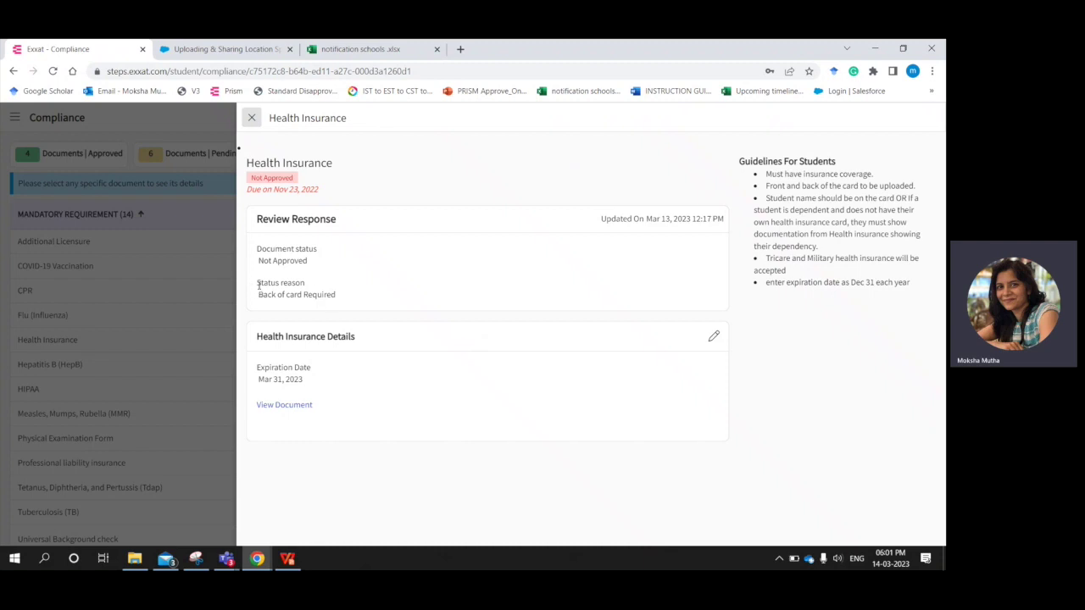
{"action": "left_click_drag", "start_coordinate": [252, 176], "coordinate": [329, 195]}
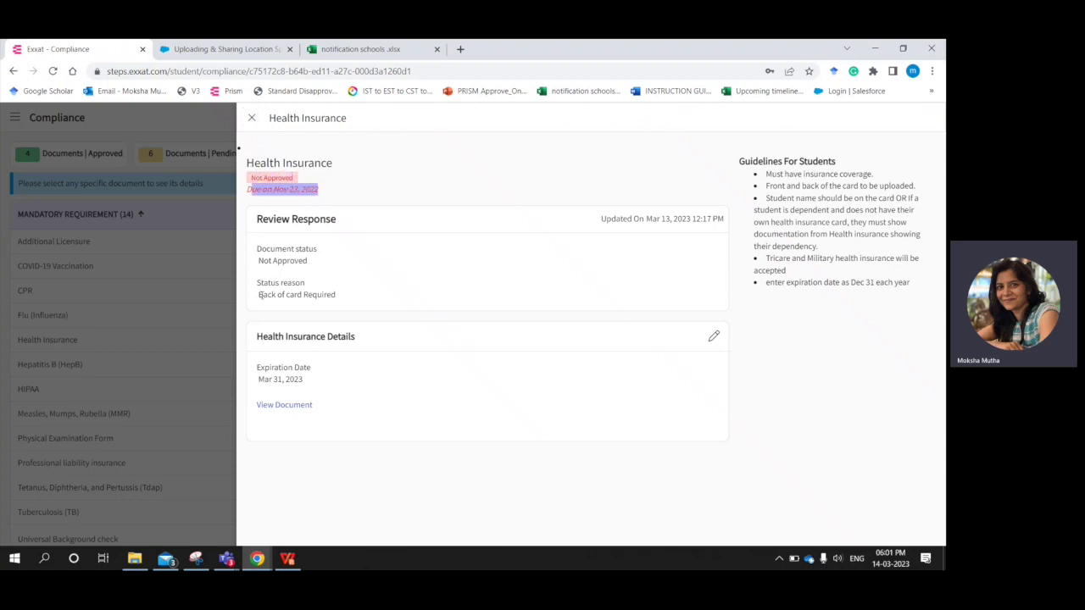
{"action": "left_click_drag", "start_coordinate": [258, 294], "coordinate": [345, 300]}
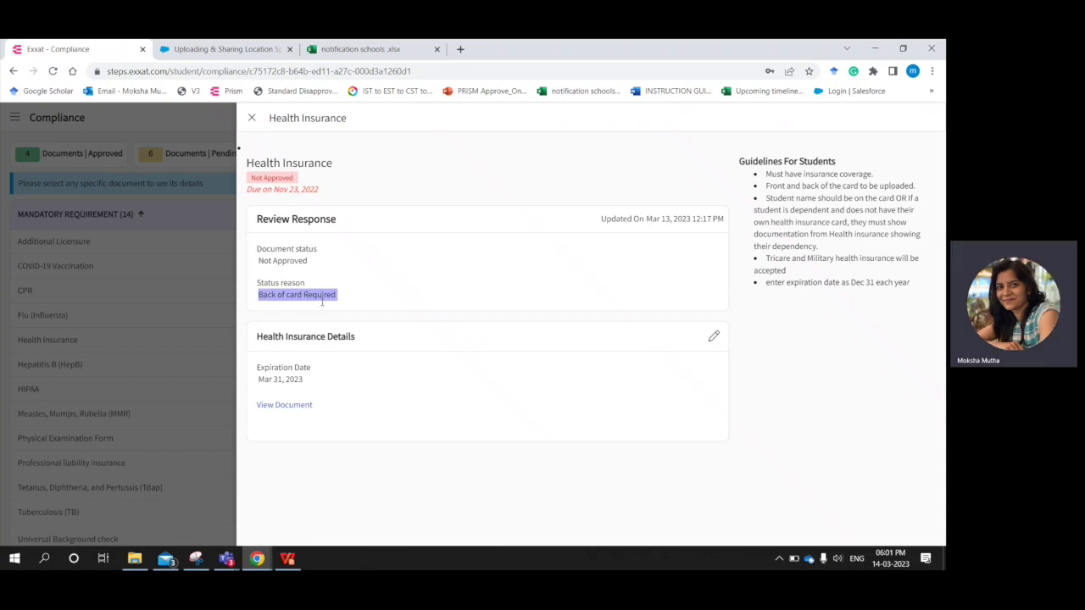
View the Health Insurance edit form, leave it without submitting, and read the student guidelines
{"action": "left_click", "coordinate": [712, 338]}
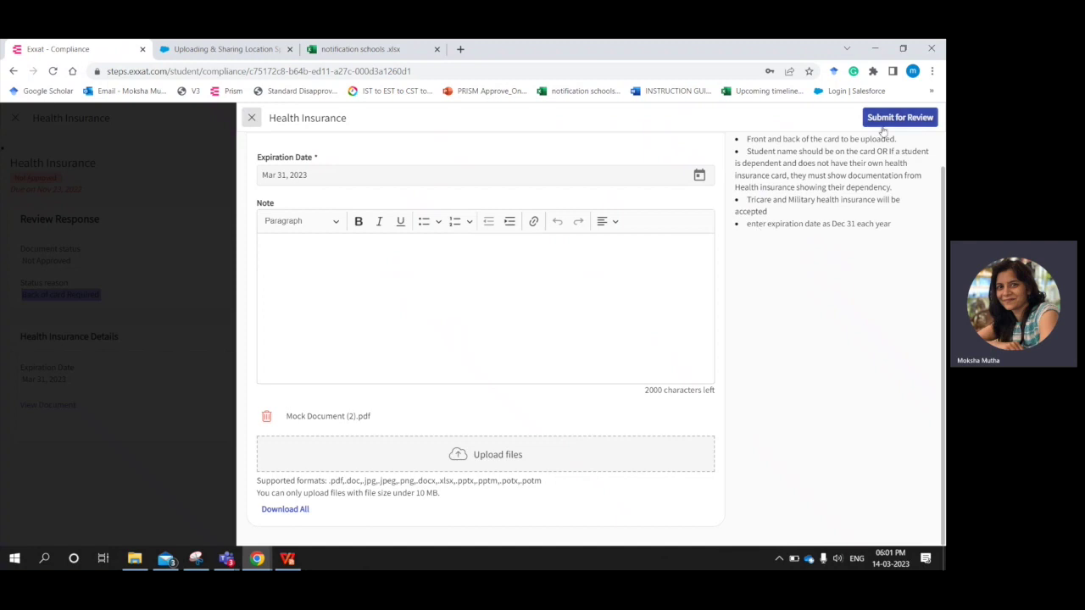
{"action": "left_click", "coordinate": [249, 119]}
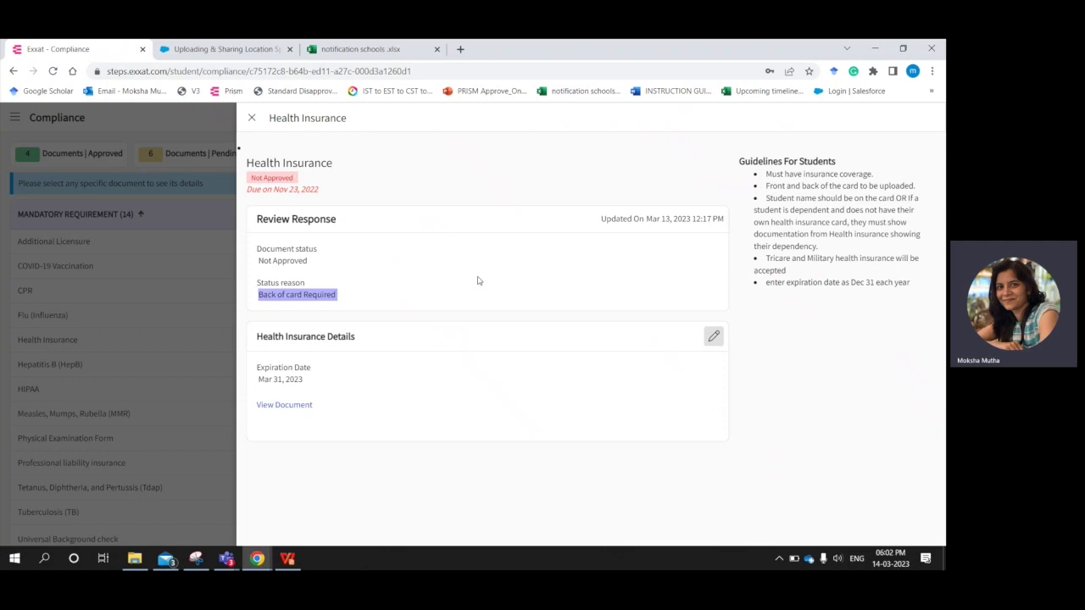
{"action": "left_click_drag", "start_coordinate": [765, 177], "coordinate": [837, 272]}
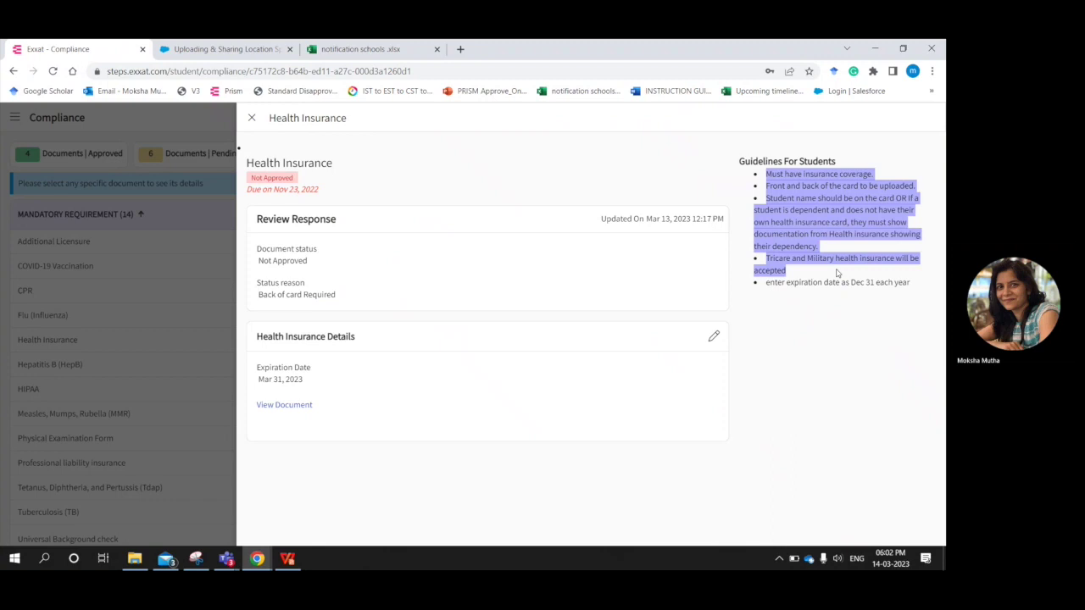
Compare the Health Insurance card upload guideline with the status reason for non-approval, and return to the Compliance list
{"action": "left_click", "coordinate": [808, 335]}
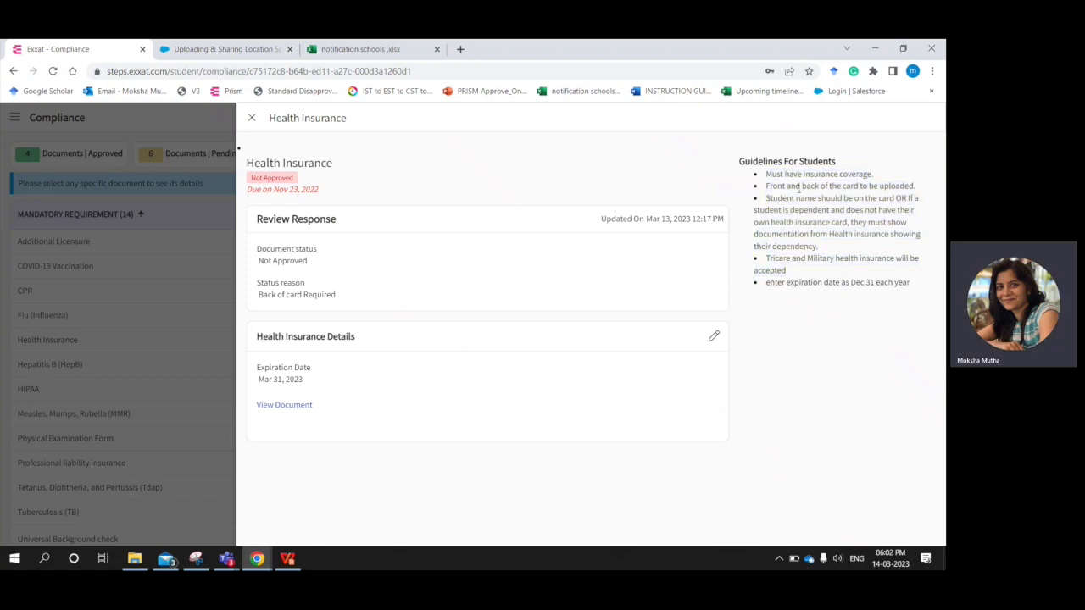
{"action": "left_click_drag", "start_coordinate": [766, 185], "coordinate": [913, 187]}
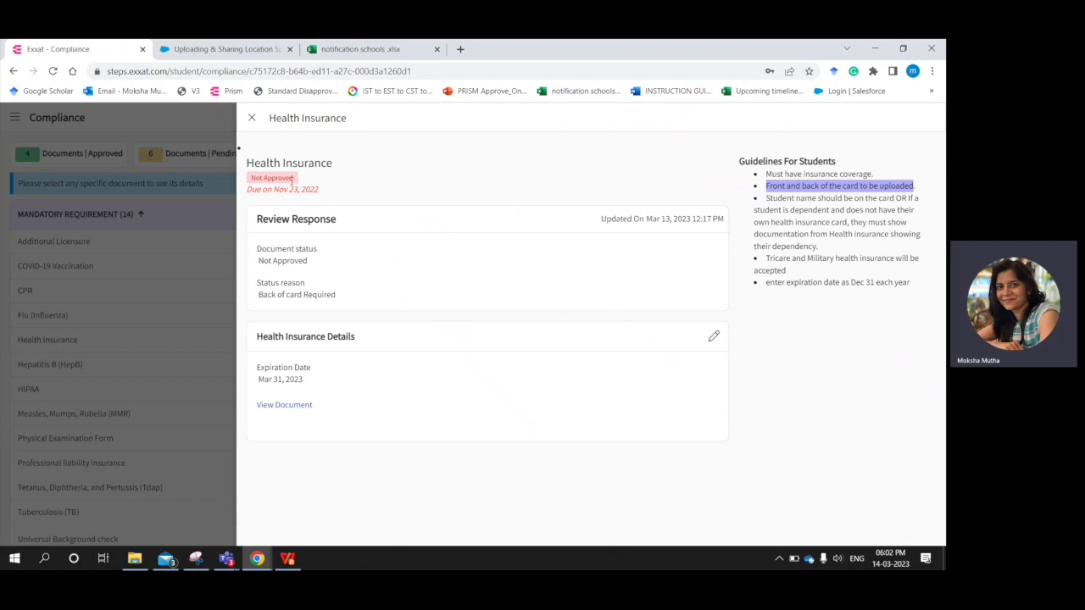
{"action": "left_click_drag", "start_coordinate": [341, 295], "coordinate": [256, 296]}
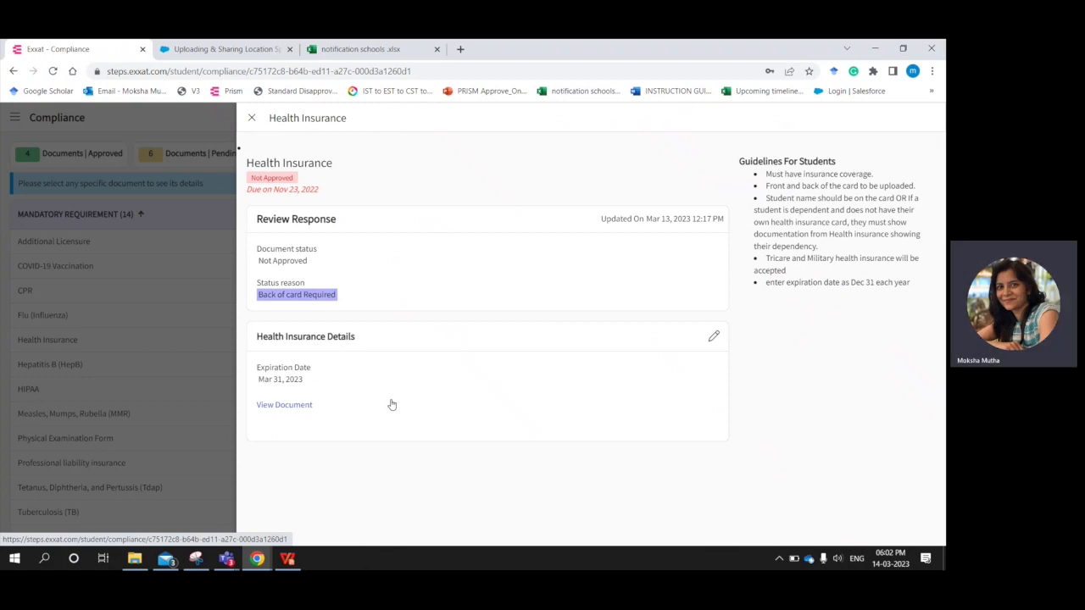
{"action": "left_click", "coordinate": [252, 119]}
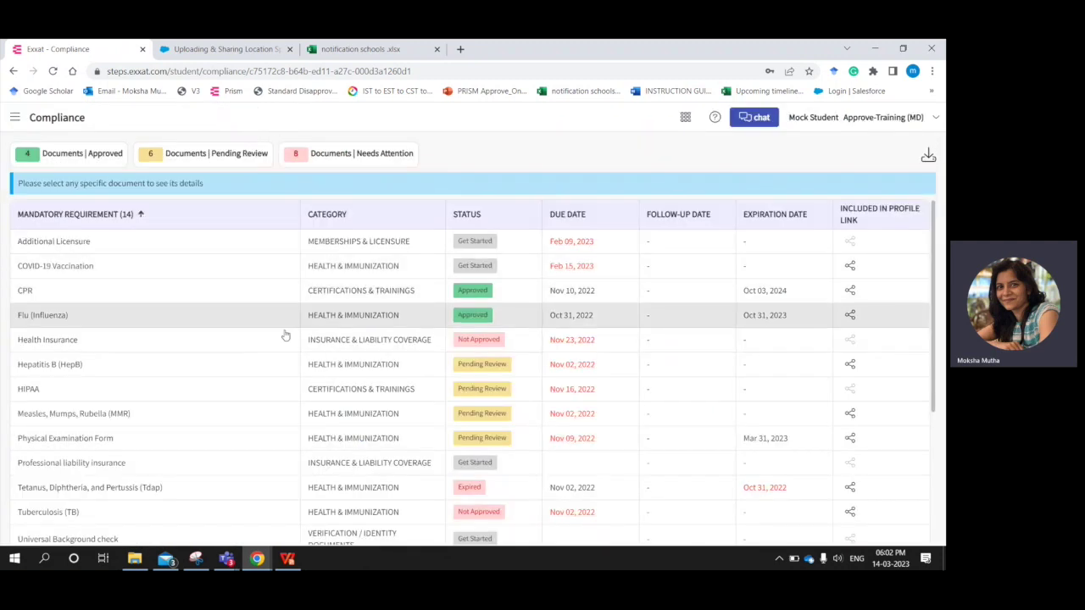
Open the Universal Background check requirement, read through its template document, and return to the Compliance list
{"action": "scroll", "coordinate": [138, 365], "scroll_direction": "down", "scroll_amount": 1}
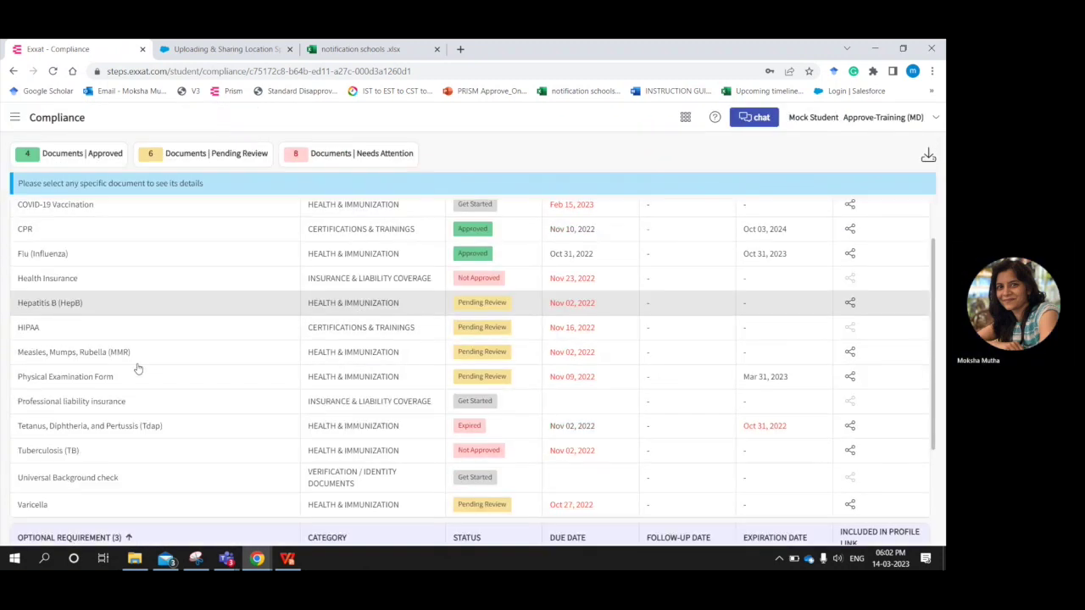
{"action": "left_click", "coordinate": [458, 478]}
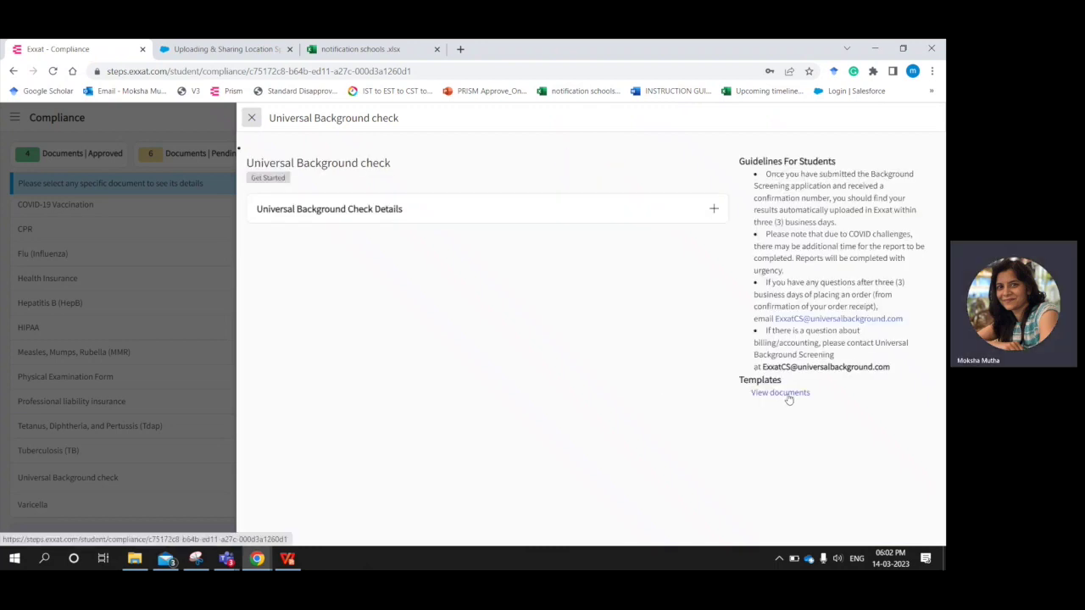
{"action": "left_click", "coordinate": [788, 395]}
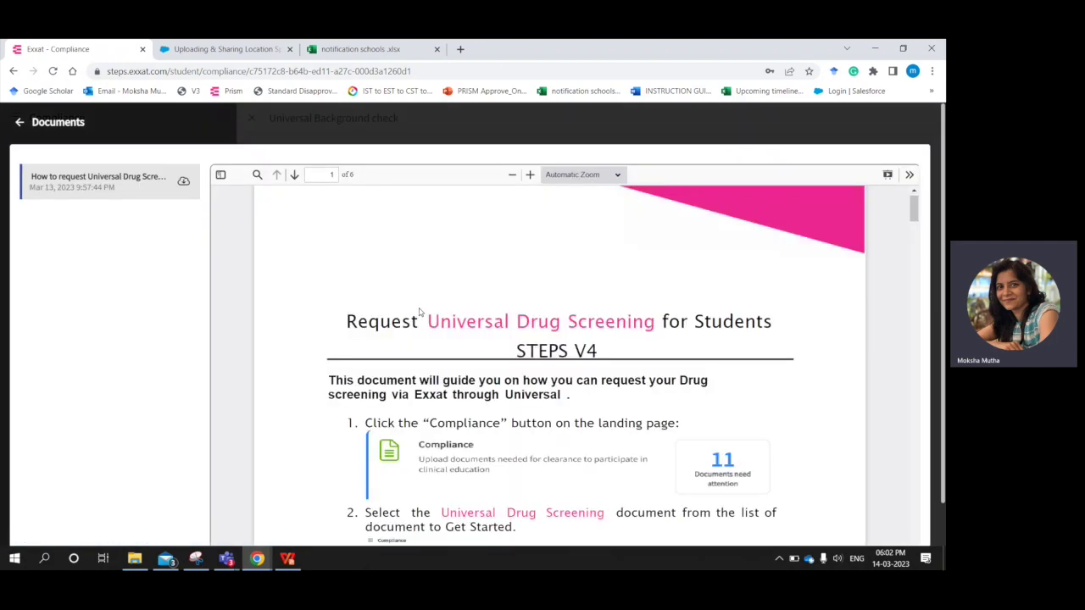
{"action": "scroll", "coordinate": [414, 317], "scroll_direction": "down", "scroll_amount": 5}
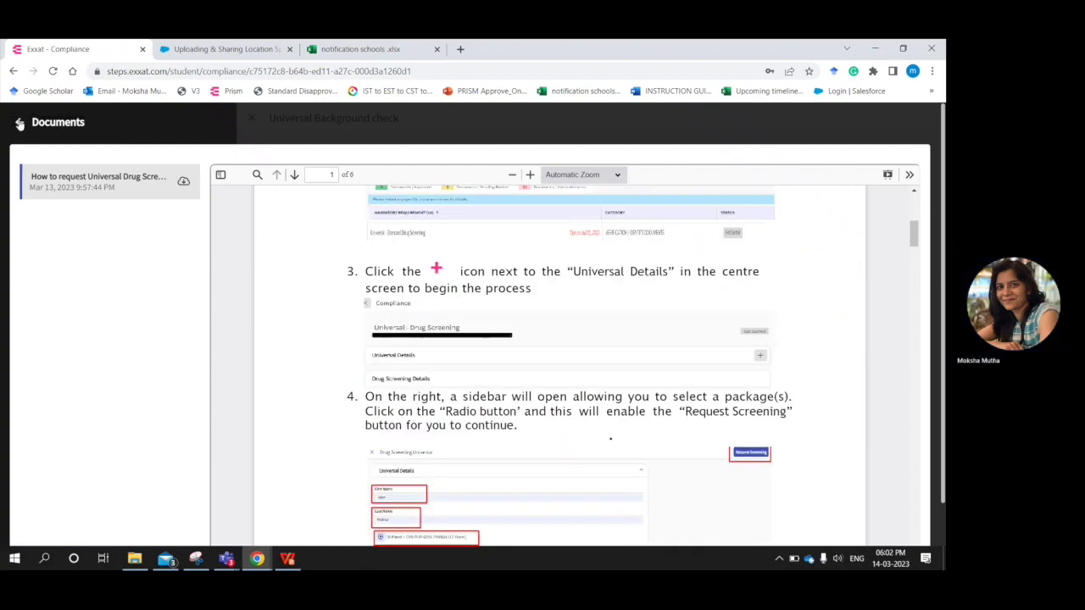
{"action": "left_click", "coordinate": [20, 123]}
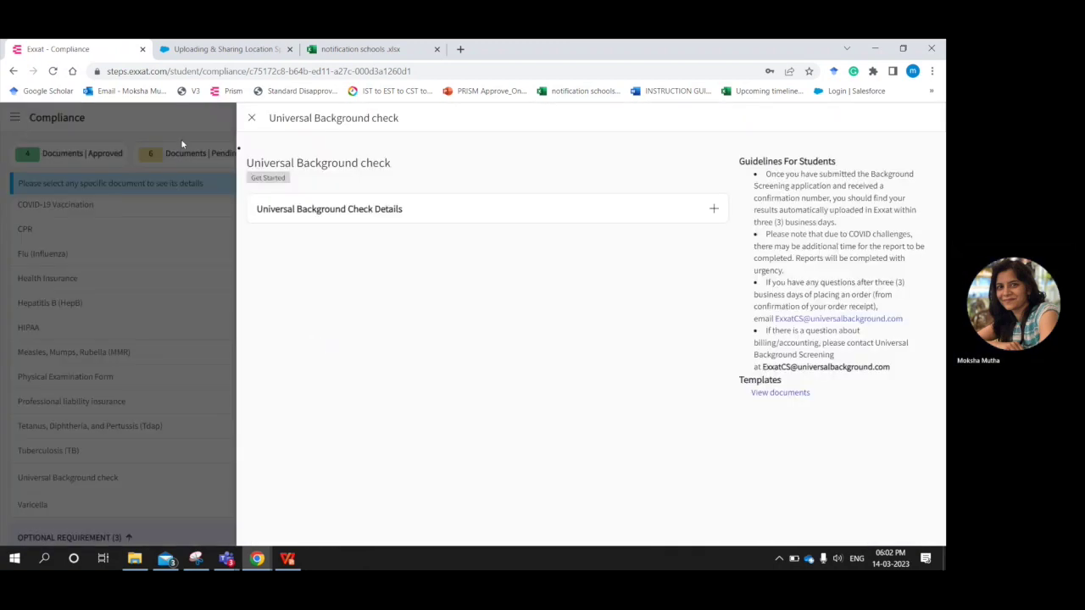
{"action": "left_click", "coordinate": [251, 118]}
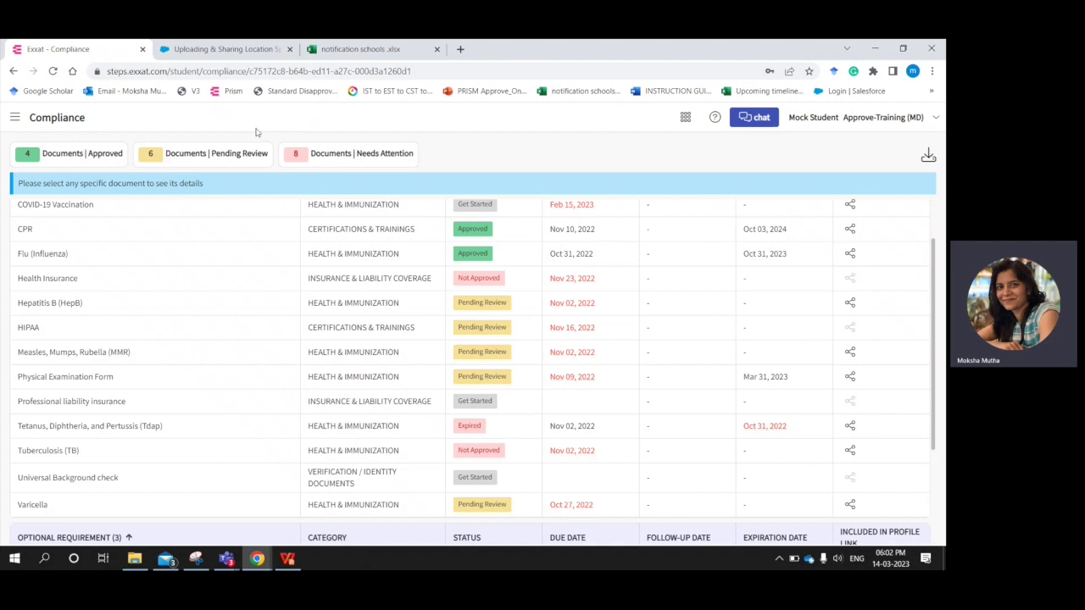